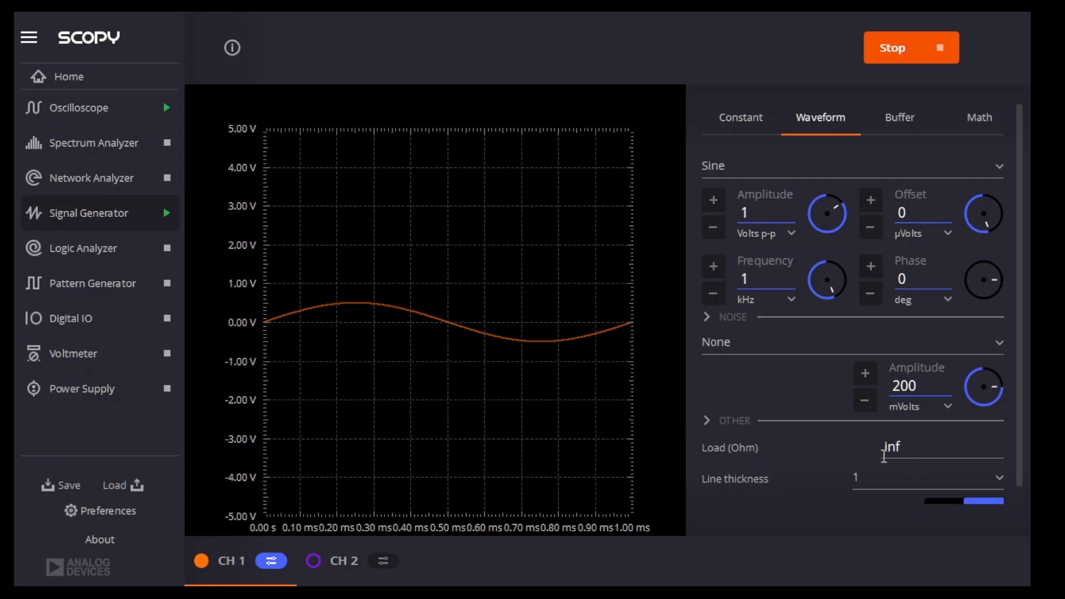
Check the sine's roughly 486 mV peak-to-peak on the Oscilloscope, then go back to the Signal Generator
click(105, 111)
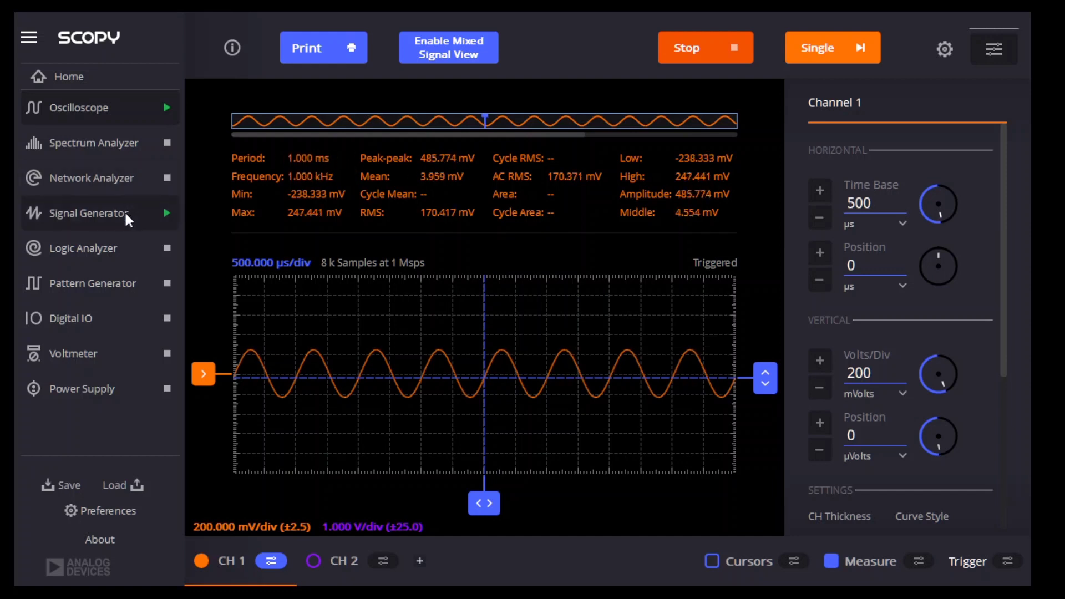
click(95, 209)
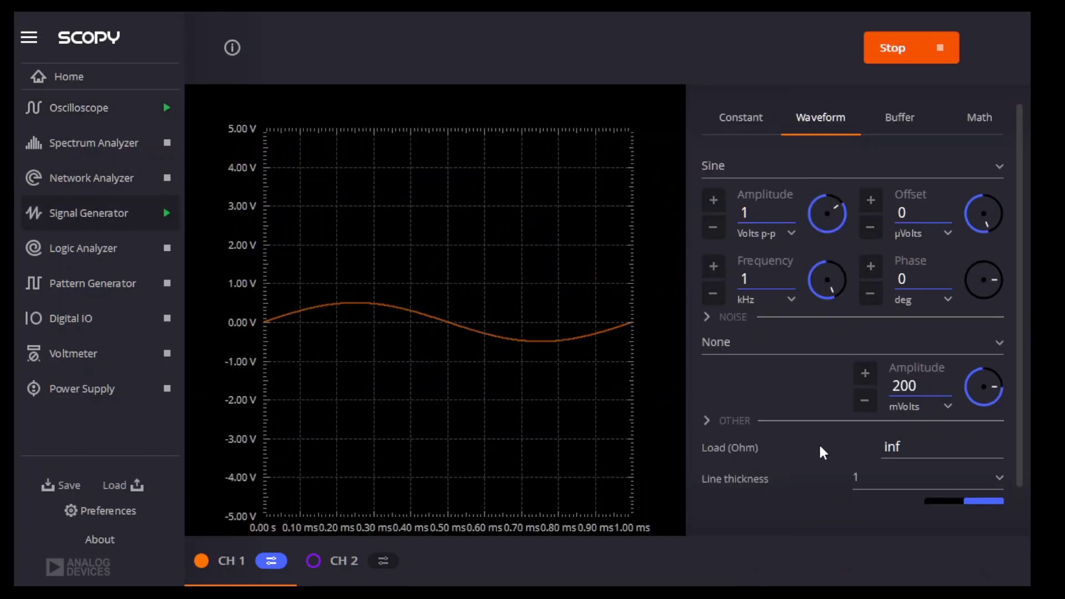
Set channel 1's load to 50 Ω and confirm the oscilloscope reads about 971 mV peak-to-peak
drag(917, 446, 868, 446)
text(50)
click(88, 111)
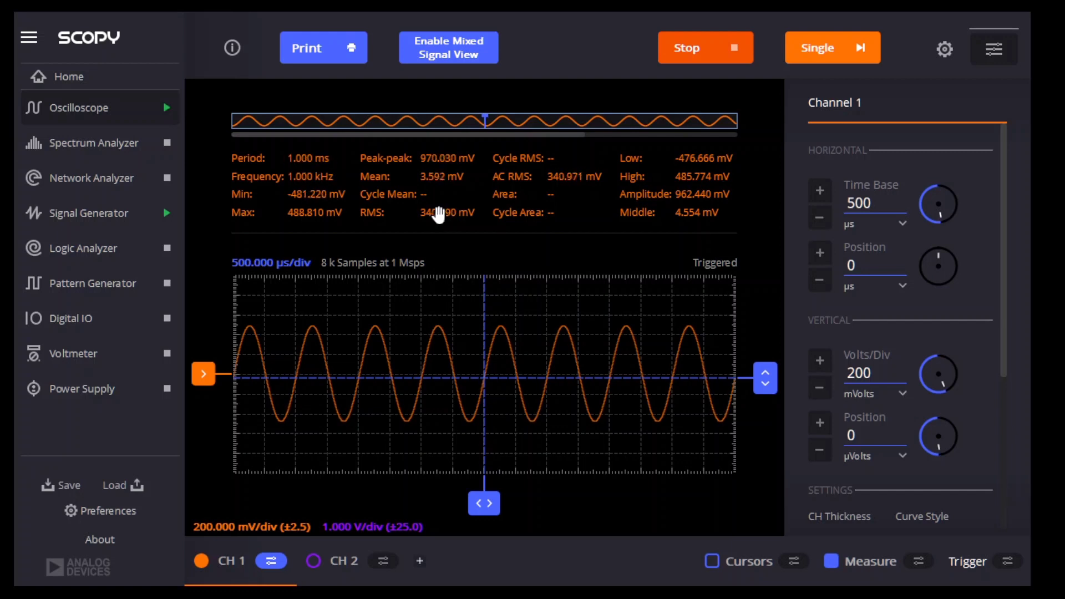
click(98, 211)
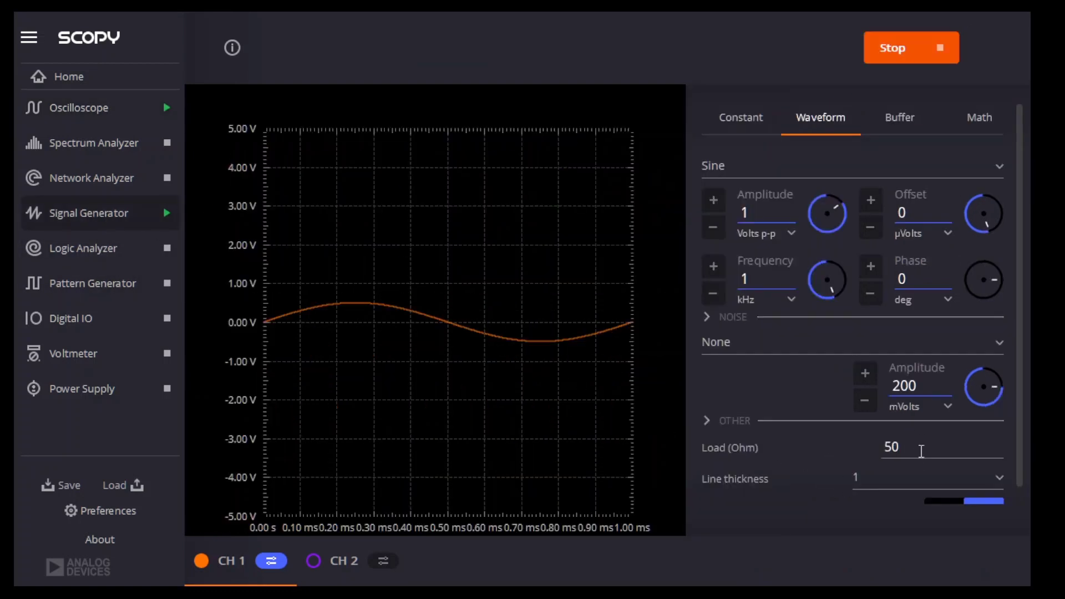
Select and deselect the 50 Ω Load value in channel 1's generator settings
double_click(921, 450)
click(911, 447)
double_click(890, 447)
click(895, 443)
Set the sine amplitude to 4 V peak-to-peak and check it on the oscilloscope
drag(769, 208, 721, 211)
text(4)
key(Return)
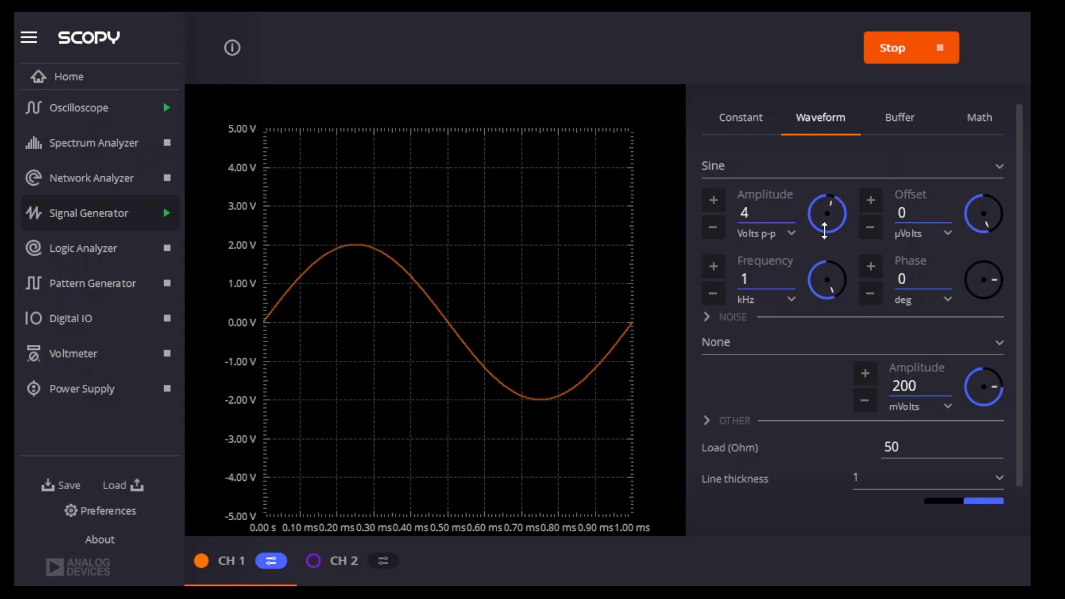
click(104, 138)
click(74, 106)
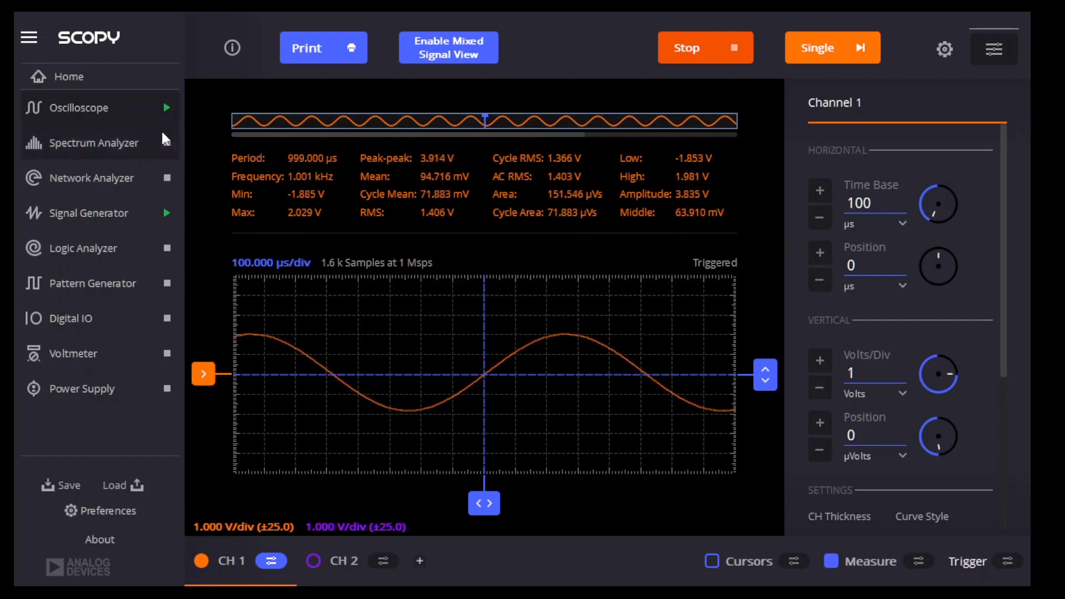
click(86, 208)
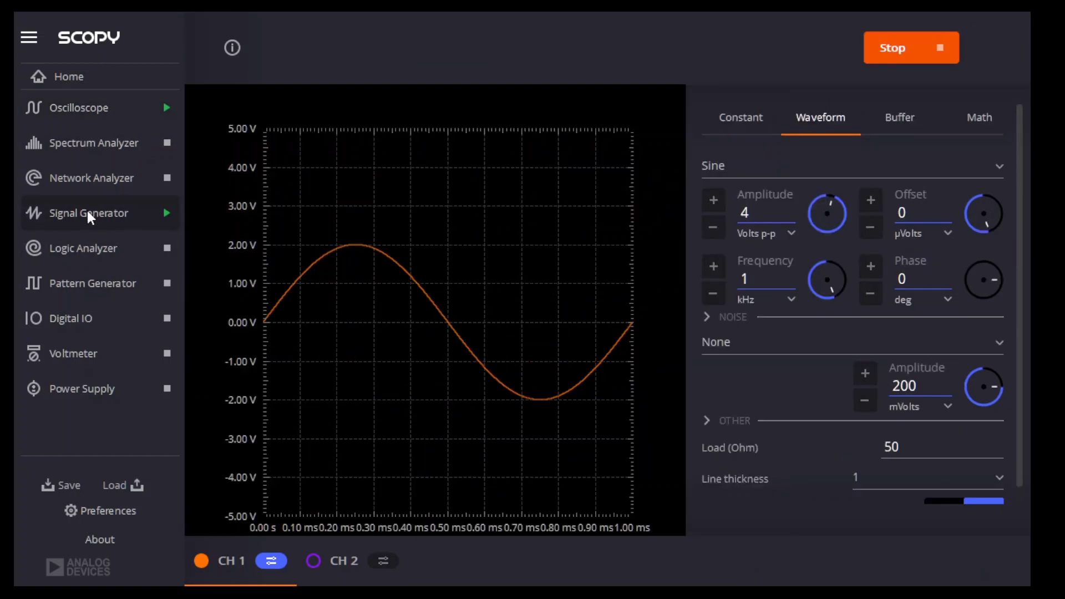
Raise the amplitude to 5.5 V and see the oscilloscope clip it near ±2.4 V
drag(757, 213, 699, 207)
text(5.5)
key(Return)
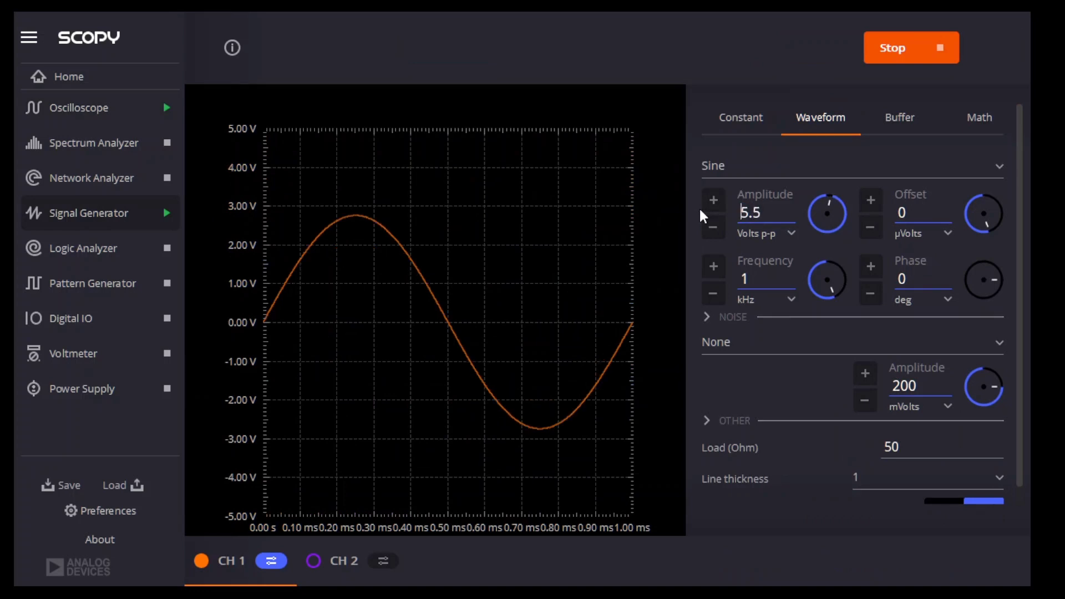
click(84, 108)
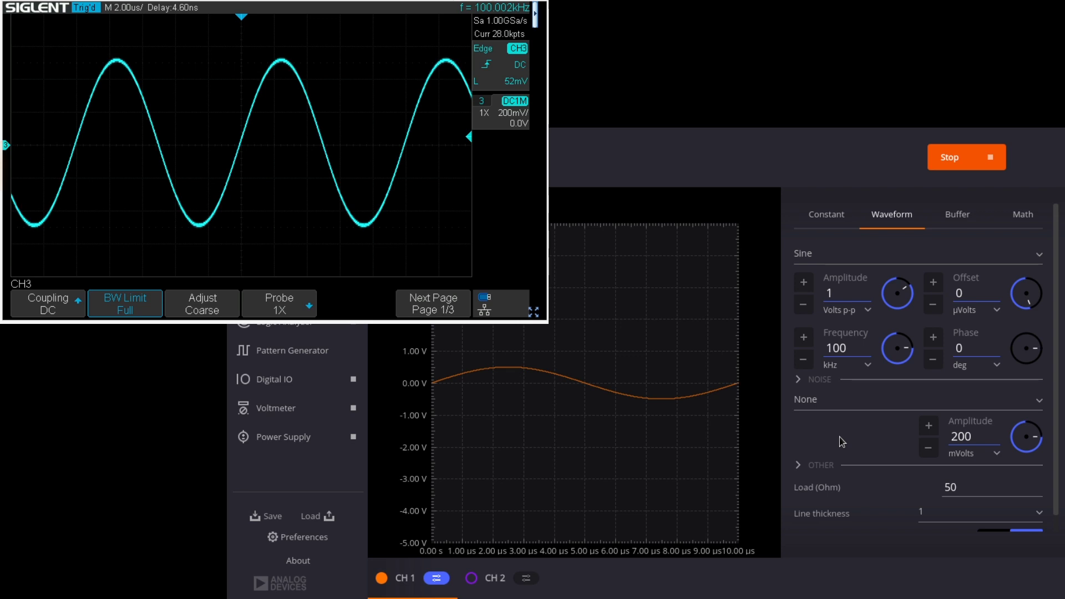
Step the sine frequency through 200 kHz, 500 kHz, 1, 2, 5 and 10 MHz
click(804, 339)
click(804, 339)
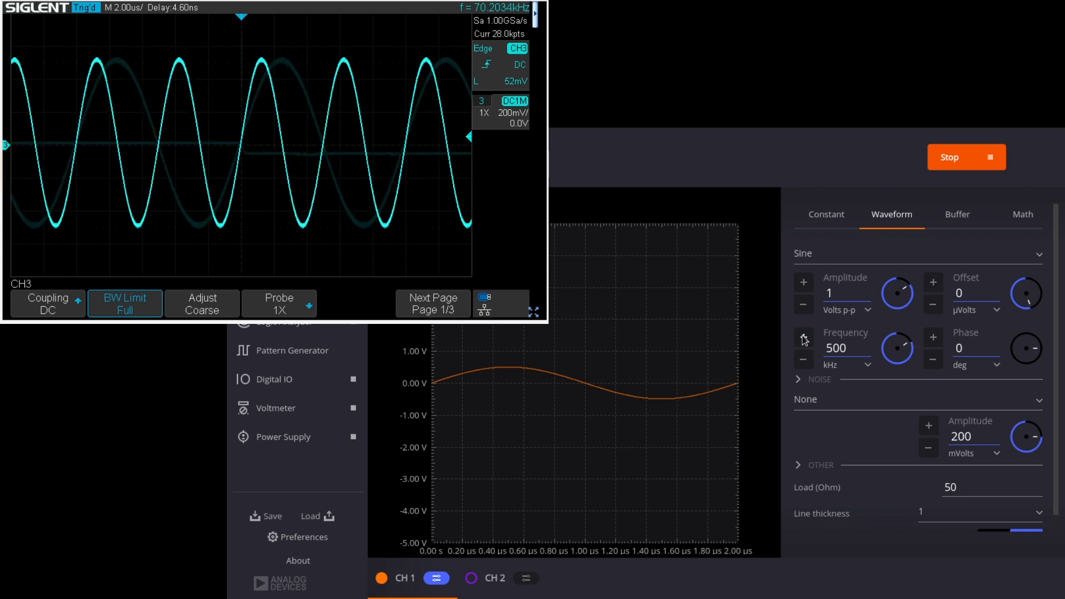
click(804, 339)
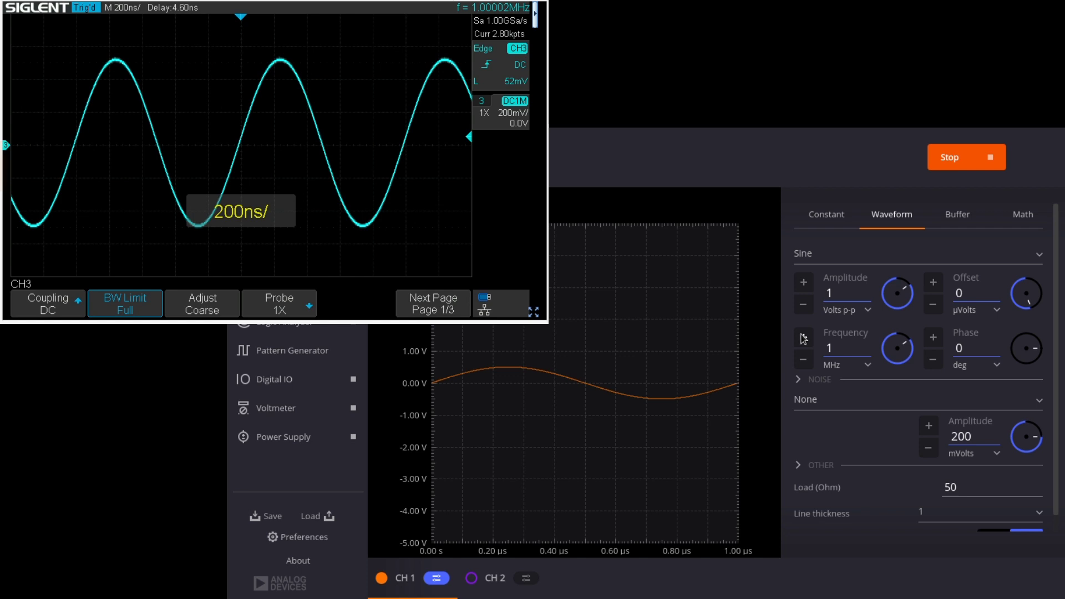
click(802, 337)
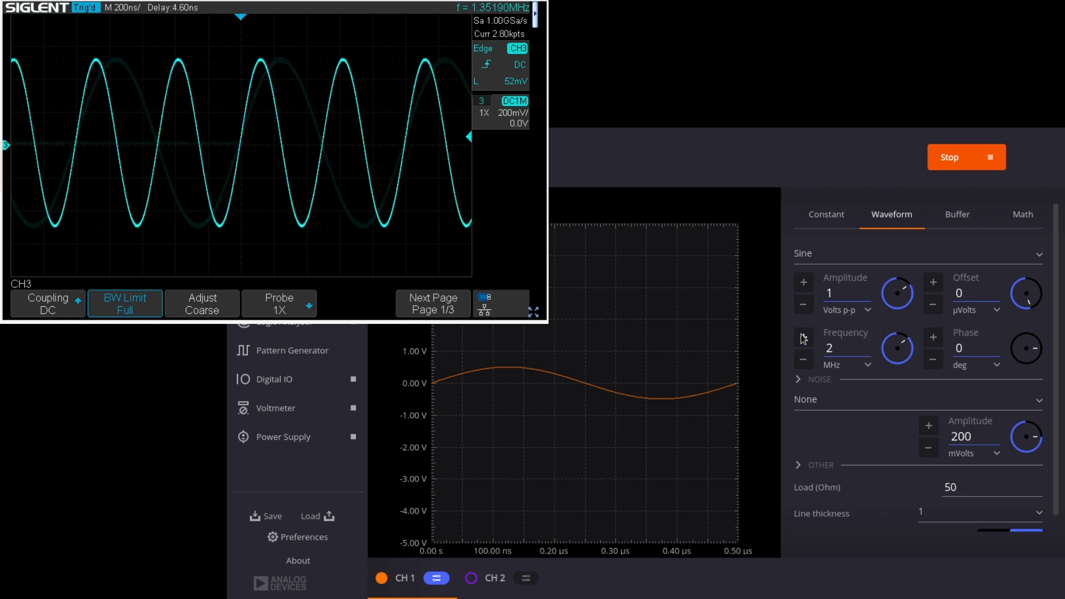
click(802, 337)
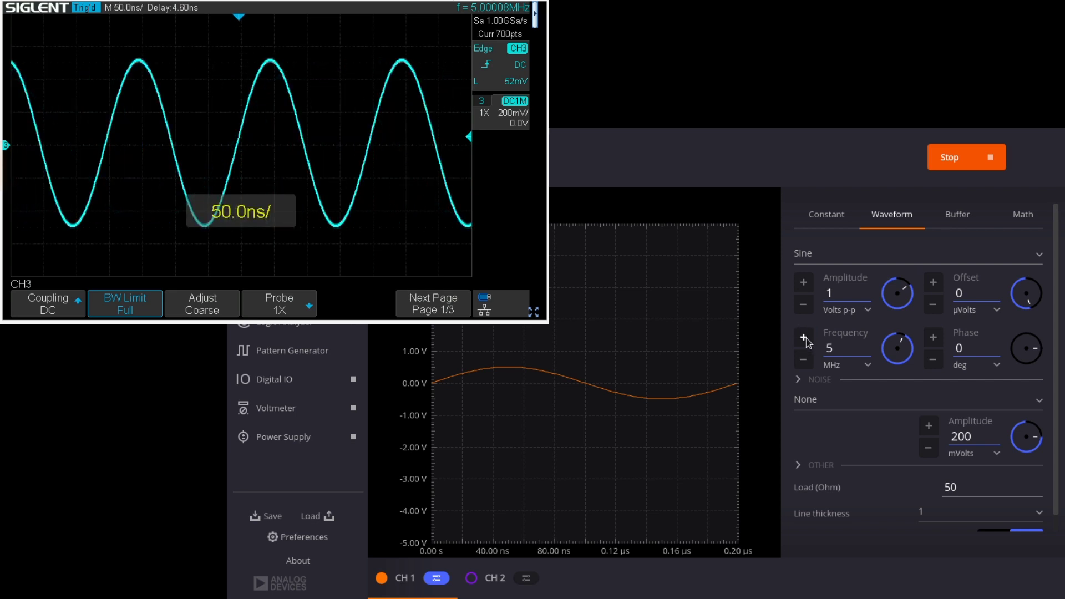
click(805, 338)
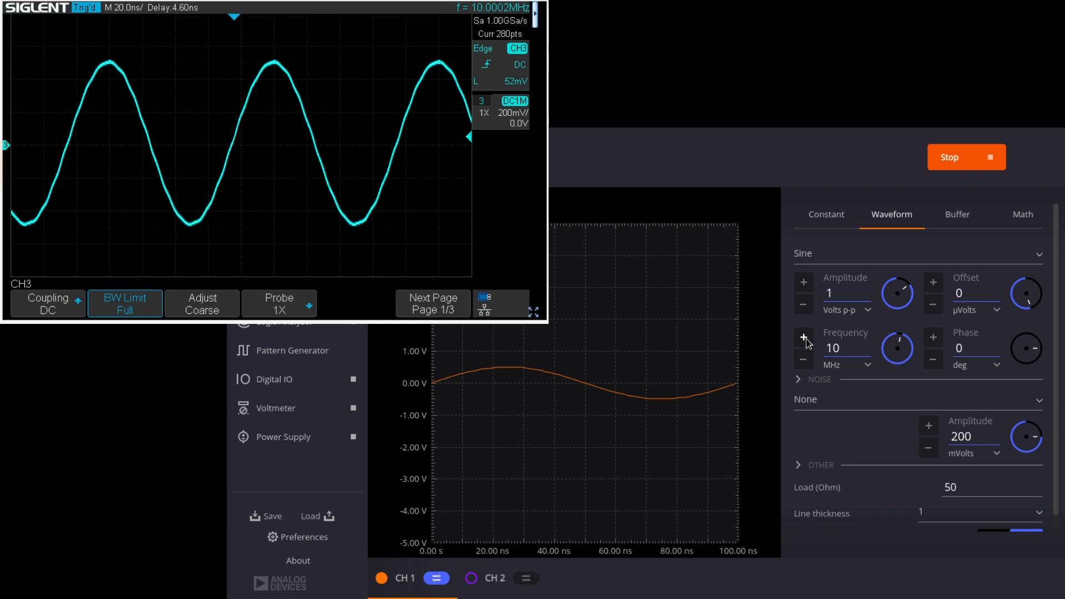
Raise the sine to 20 and 30 MHz, then enter 27 MHz and 10 MHz
click(805, 337)
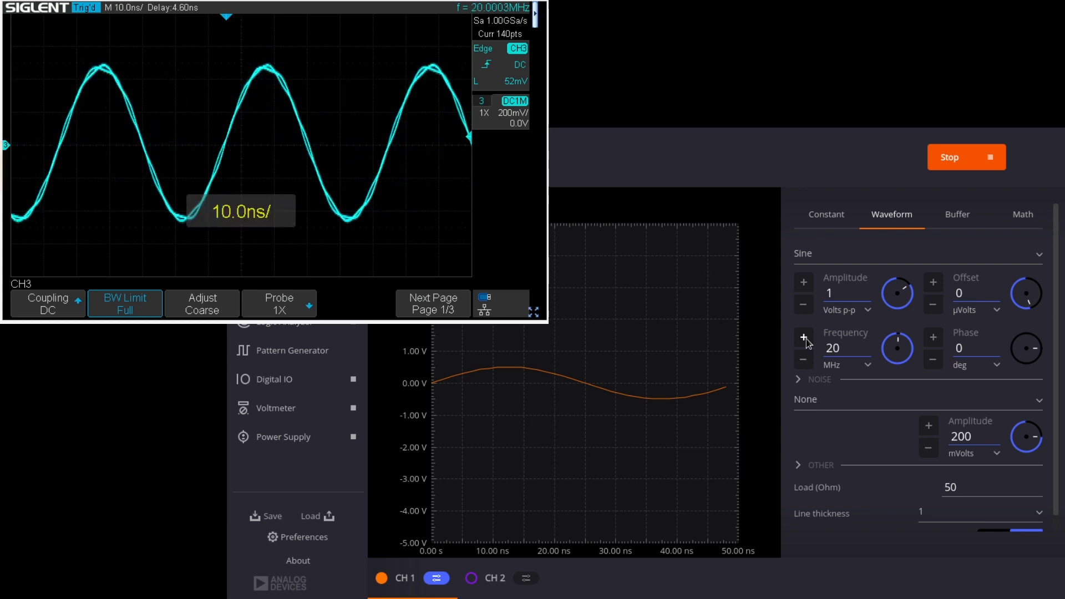
click(804, 337)
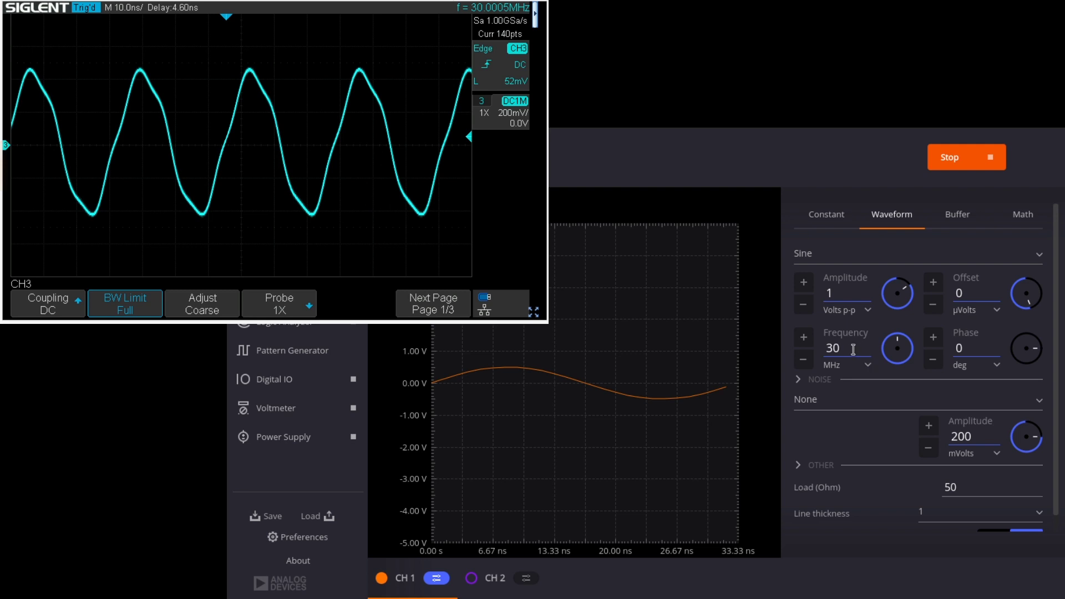
drag(853, 349, 824, 348)
text(27)
key(Return)
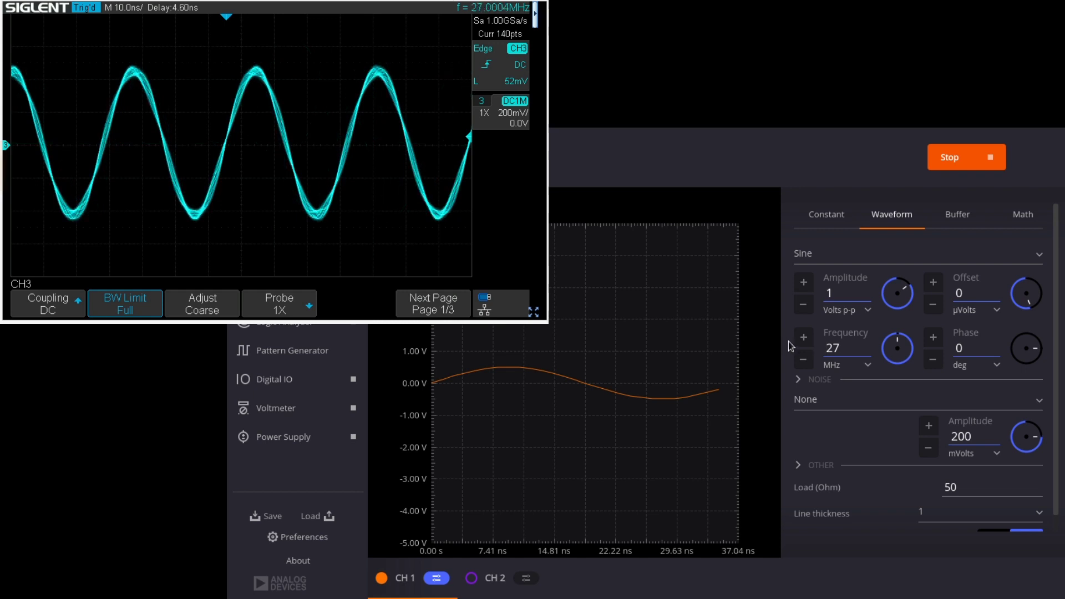
double_click(833, 348)
text(10)
key(Return)
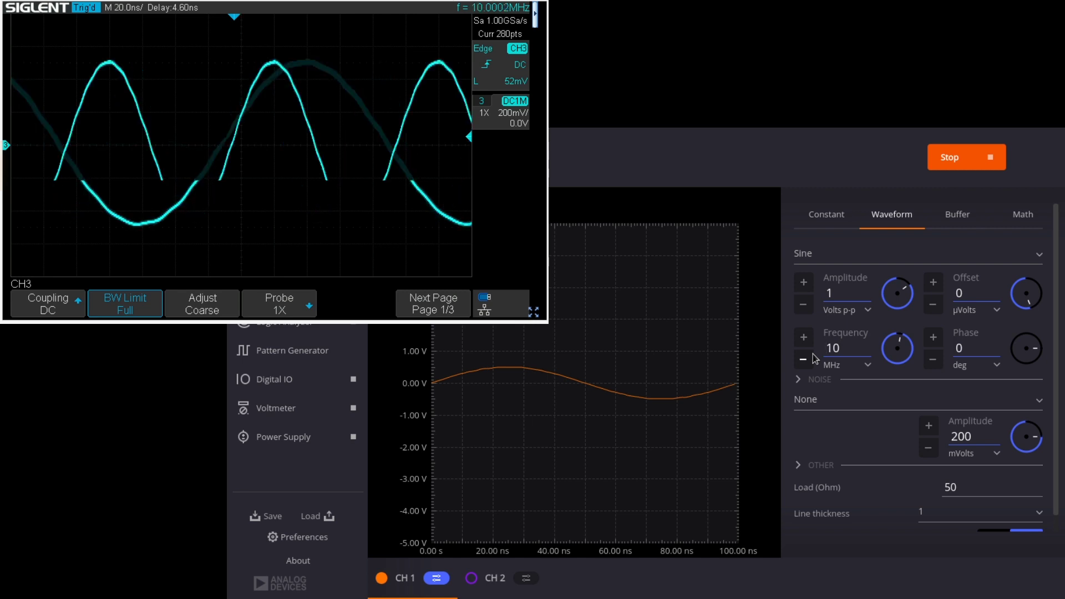
Lower the frequency through 5 and 2 MHz to 1 MHz and switch the waveform to triangle
click(808, 361)
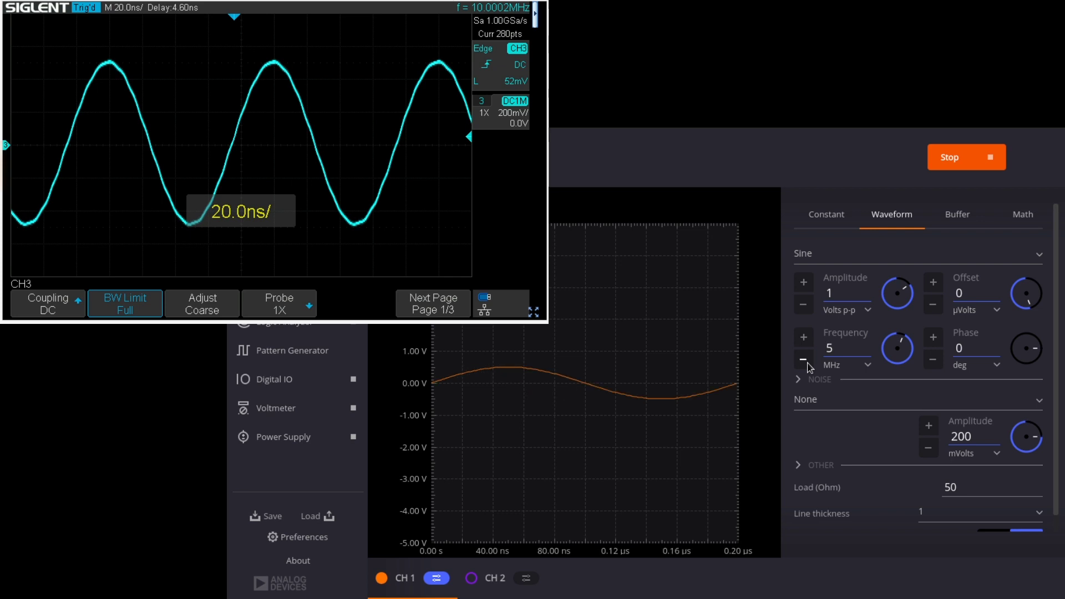
click(809, 361)
click(808, 361)
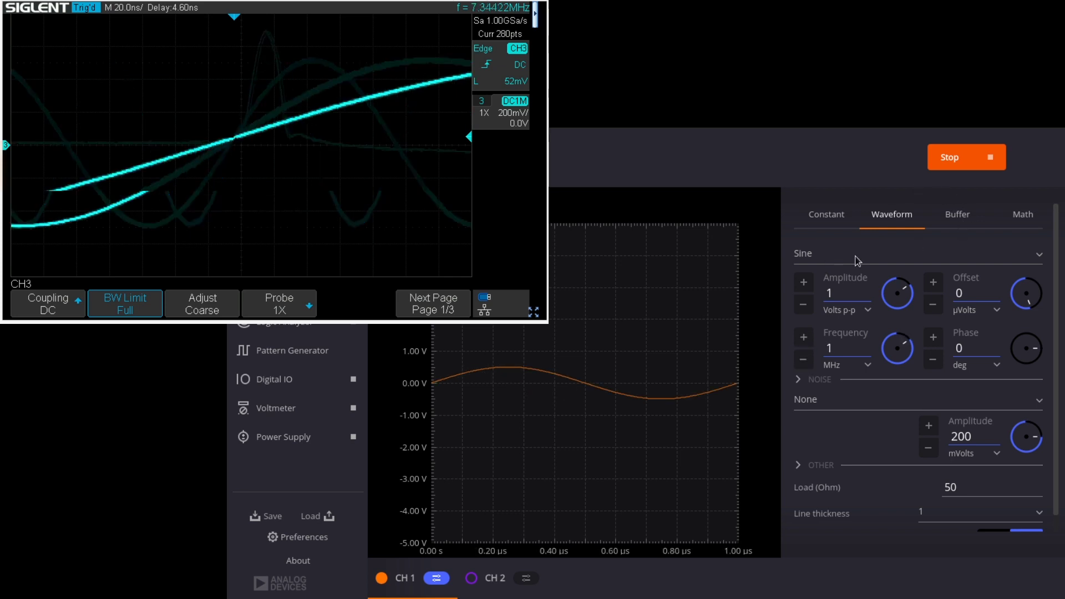
key(Down)
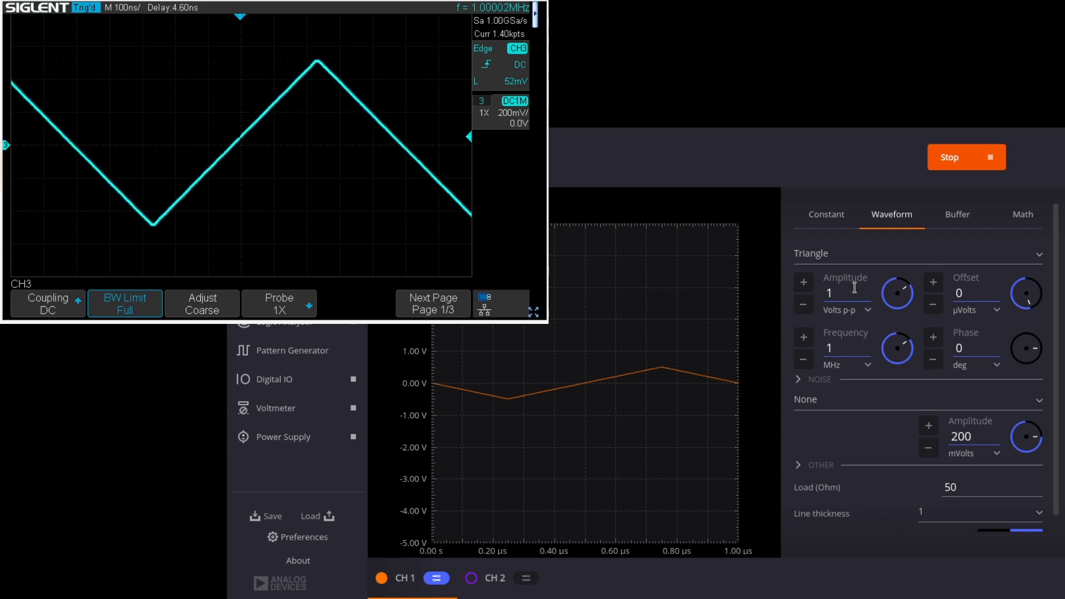
Raise the triangle wave to 2 and 5 MHz, enter 3 MHz, then lower it to 1 MHz
click(804, 337)
click(804, 338)
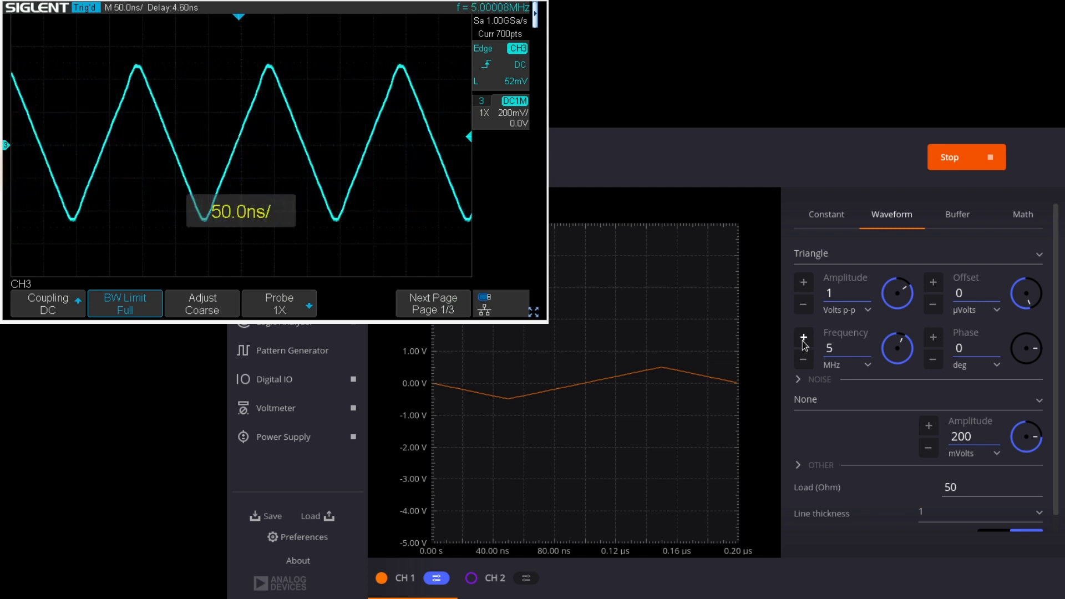
double_click(830, 348)
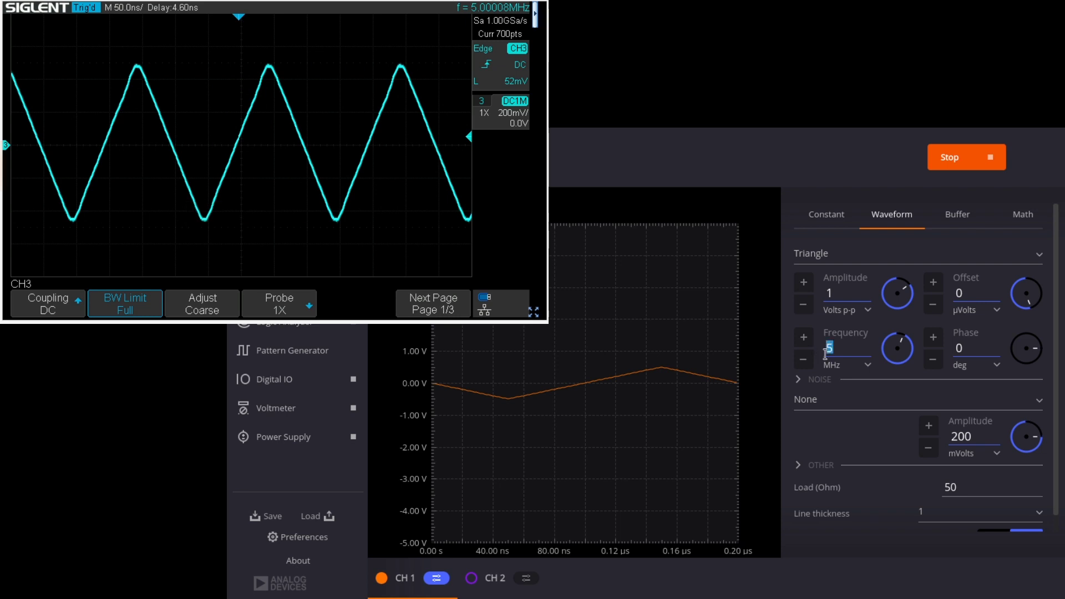
text(3)
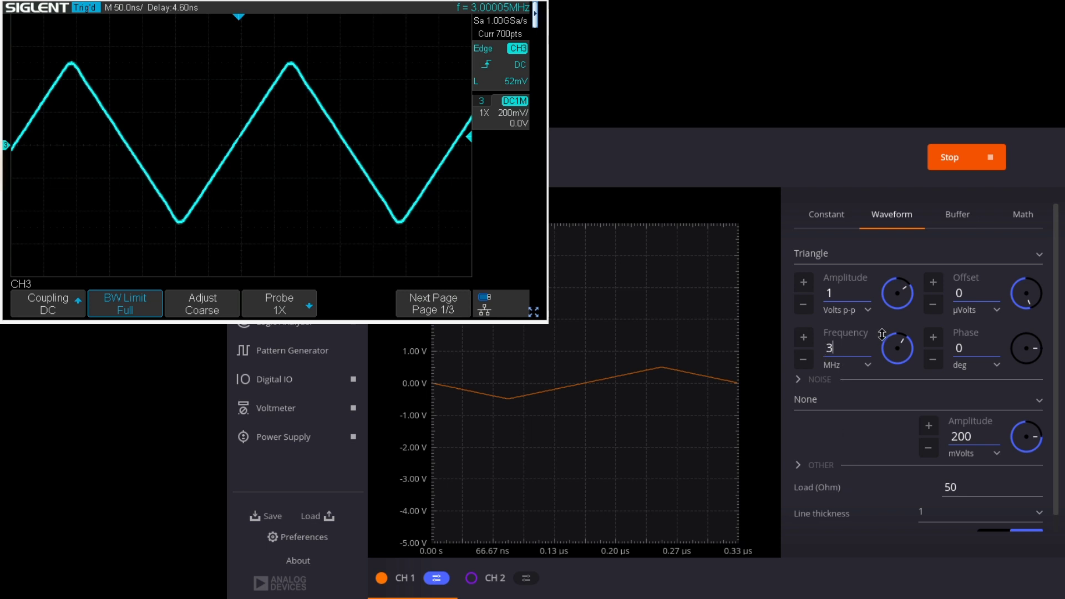
drag(858, 351, 821, 351)
click(805, 357)
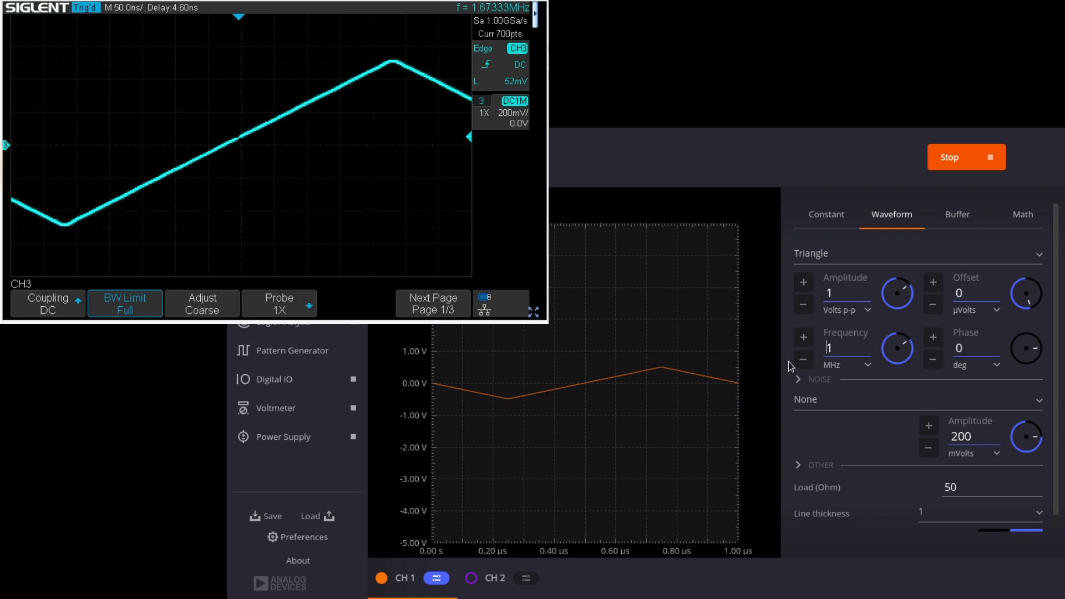
Step the triangle through 2, 5, 10, 20 and 30 MHz, then return it to 1 MHz
click(805, 338)
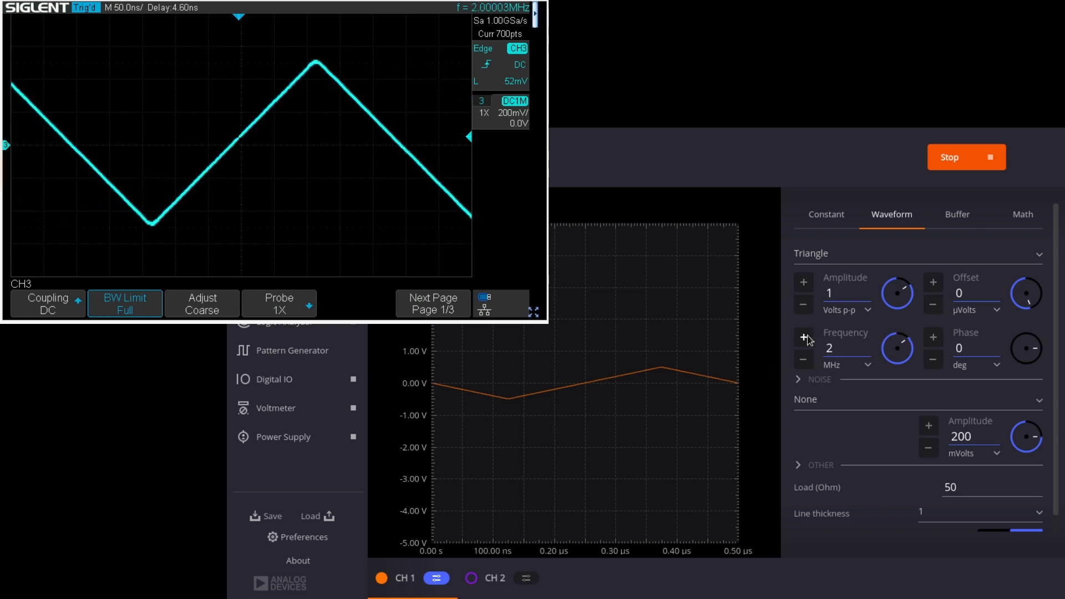
click(804, 338)
click(804, 338)
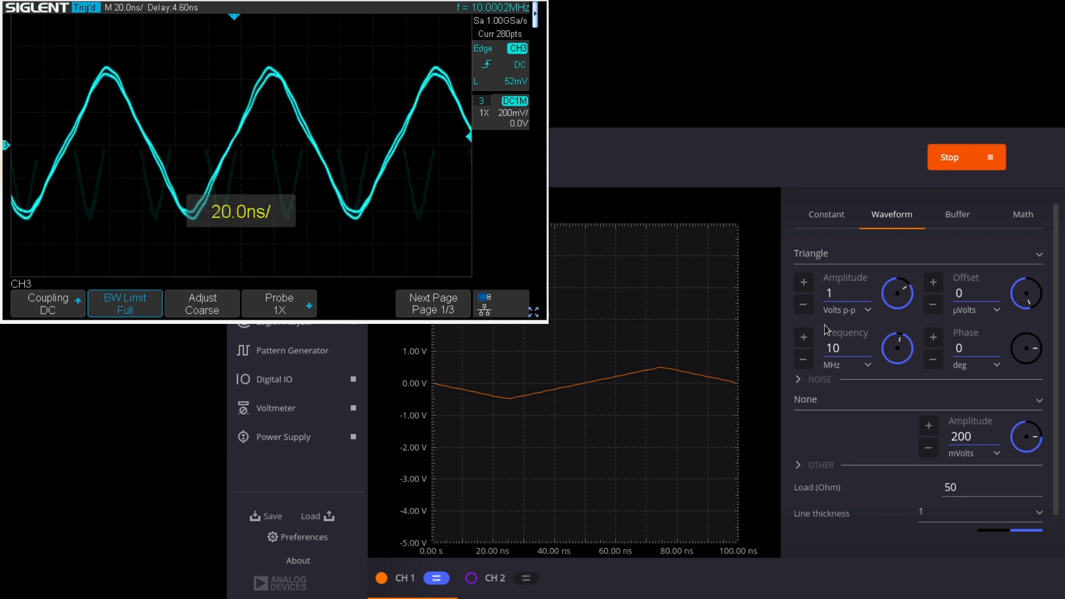
click(804, 338)
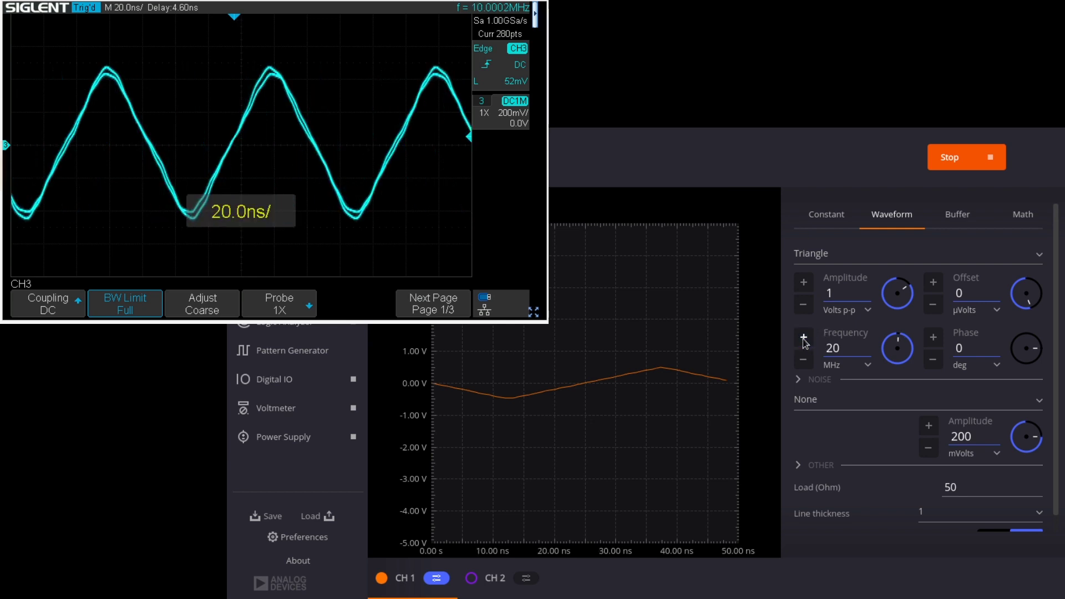
click(804, 338)
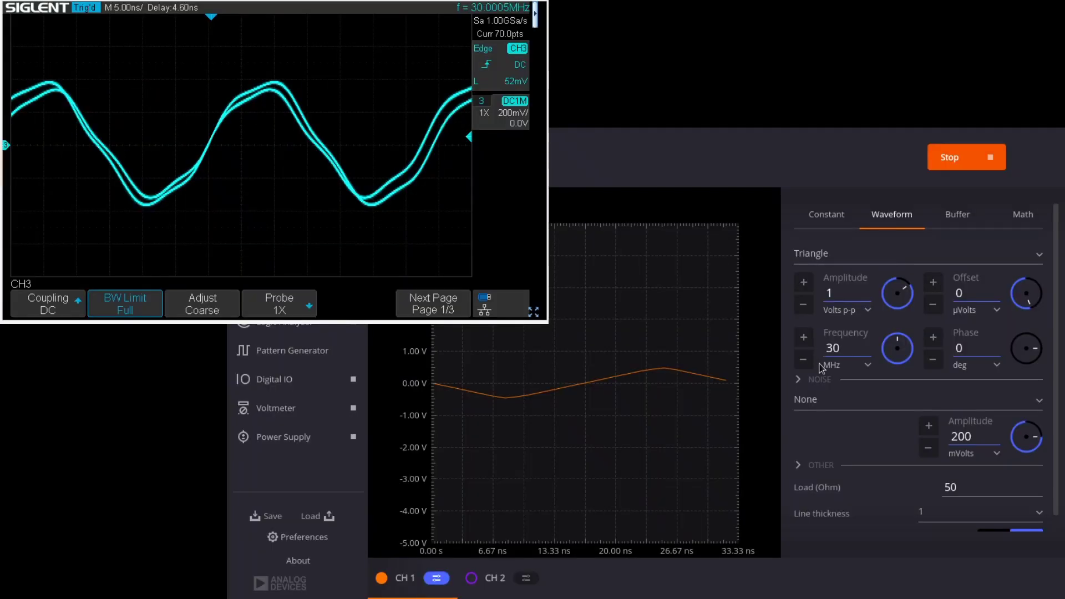
click(804, 361)
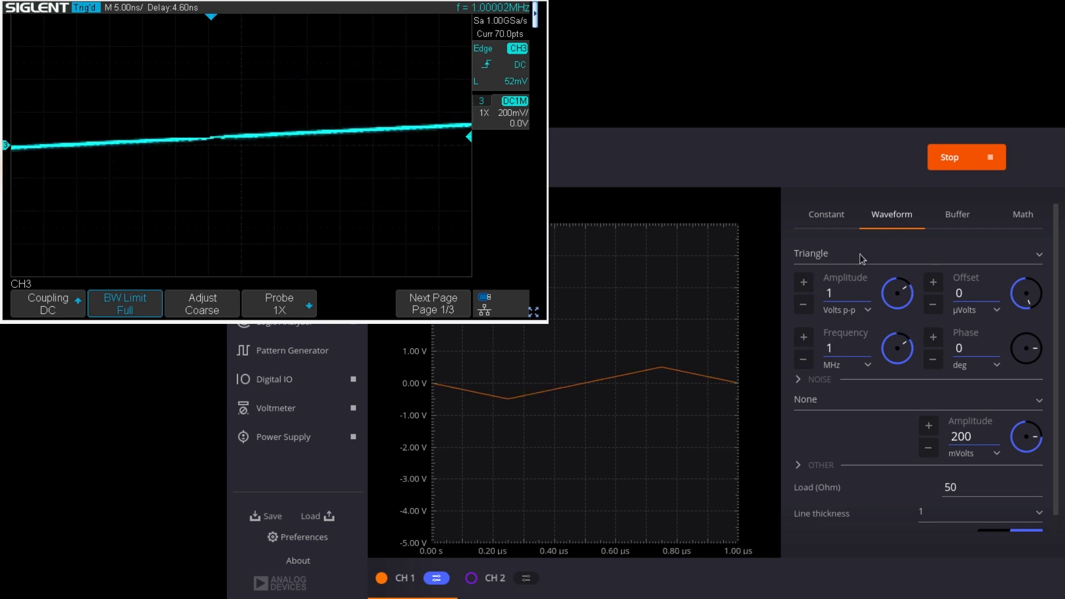
Change the waveform type from Triangle to Square for a 1 MHz, 50% duty square wave
scroll(850, 243, up, 1)
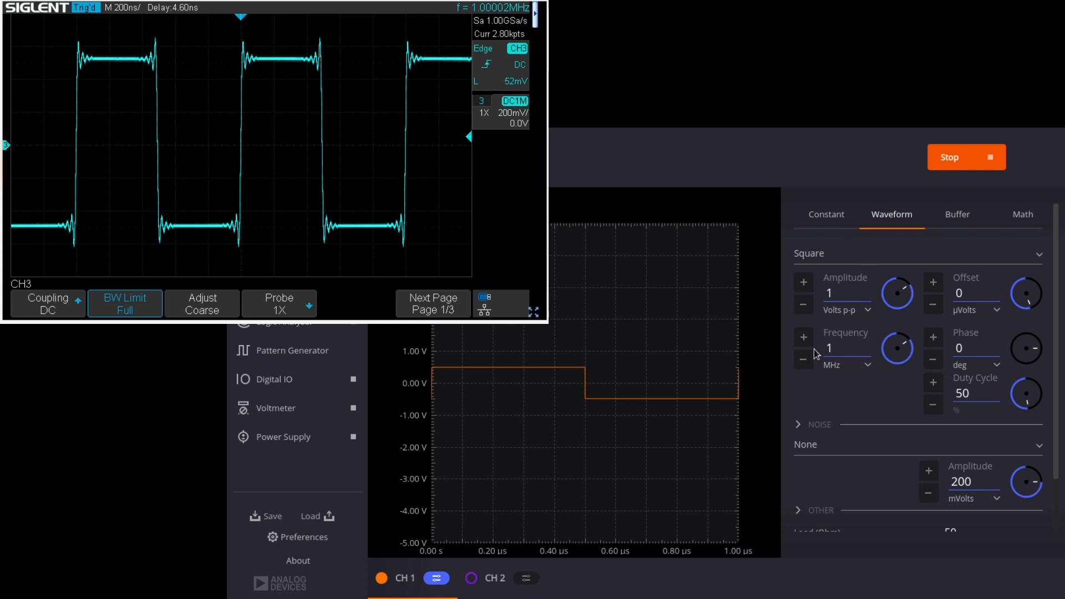
Step the square wave through 2, 5, 10, 20 and 30 MHz, then lower it with three − steps
click(803, 337)
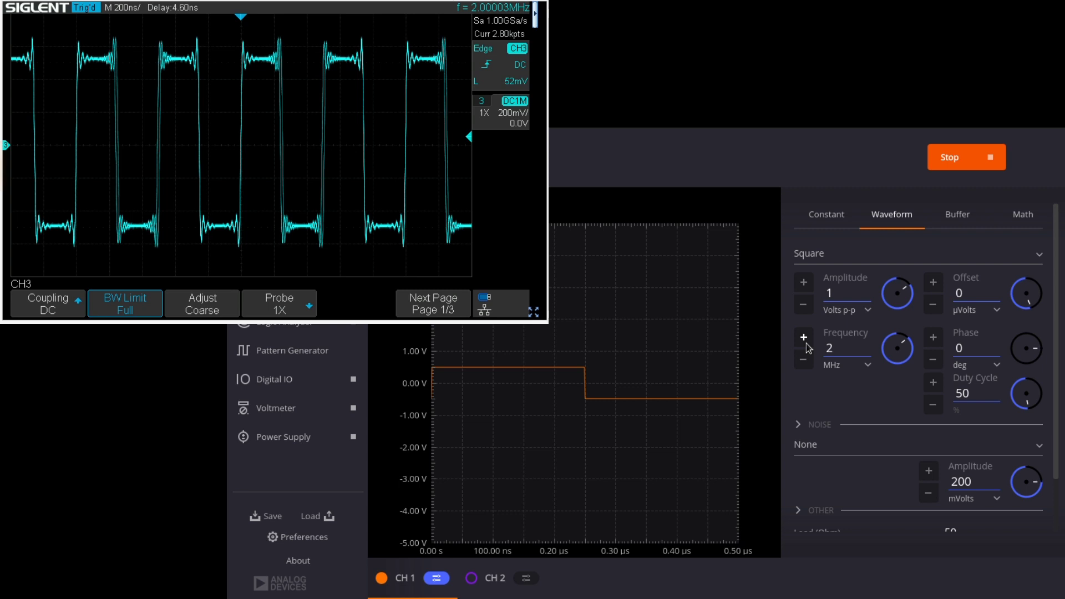
click(804, 337)
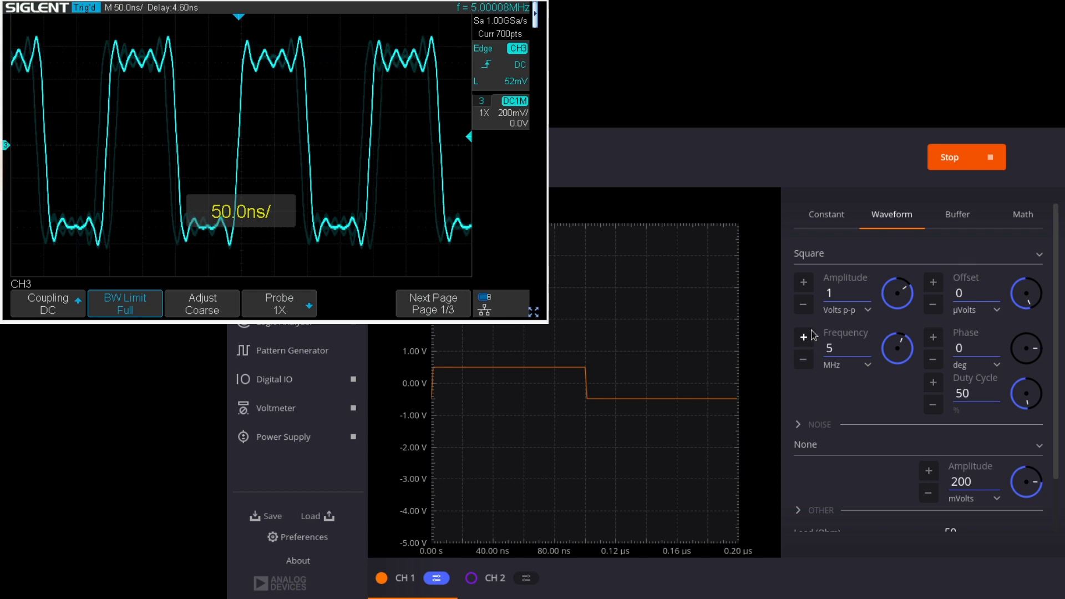
click(803, 338)
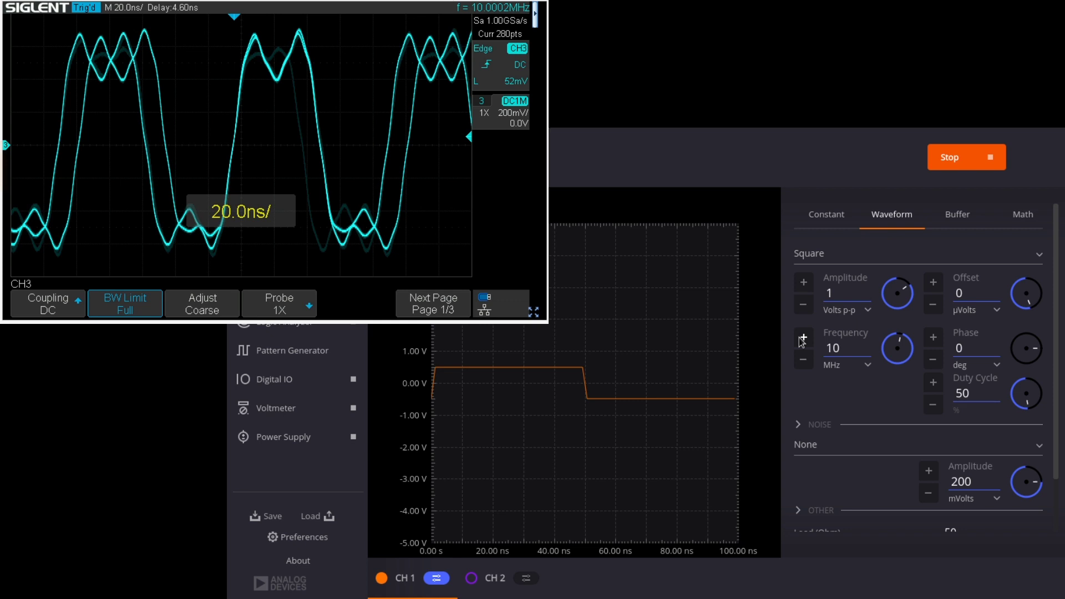
click(802, 338)
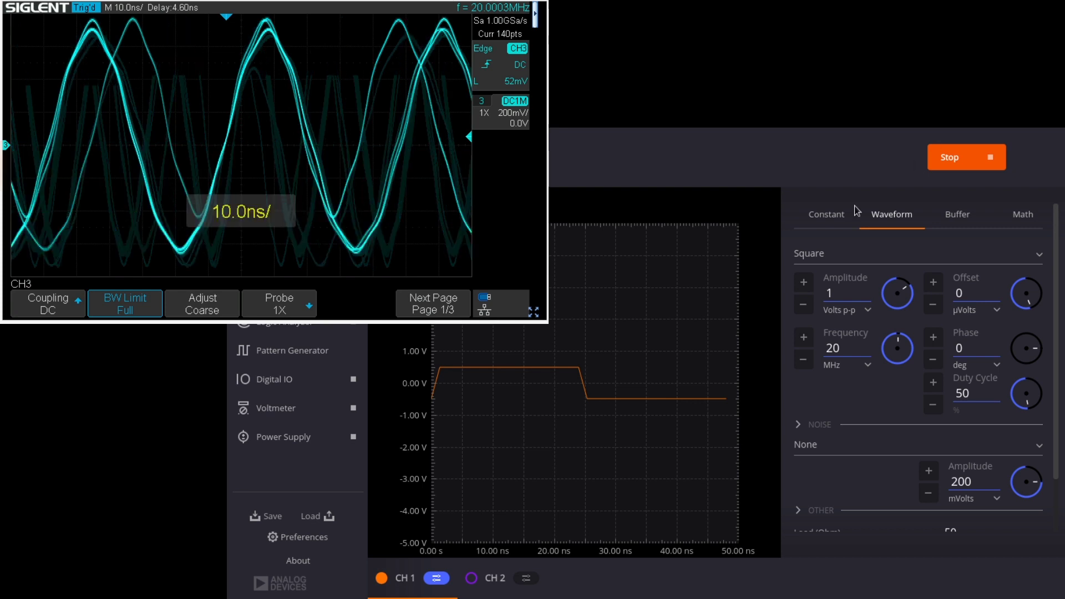
click(803, 337)
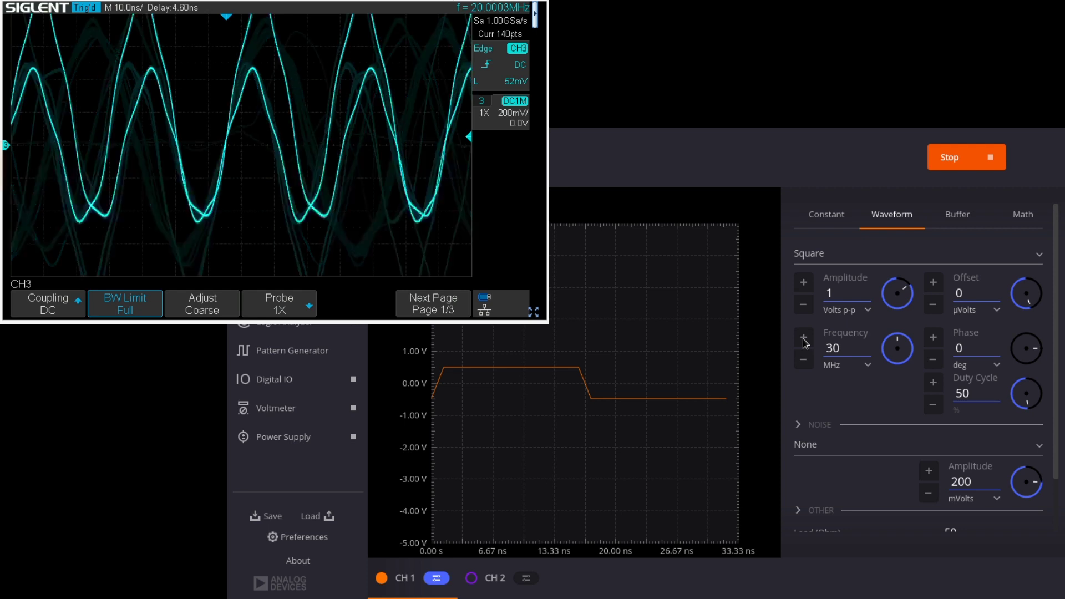
click(803, 360)
click(802, 360)
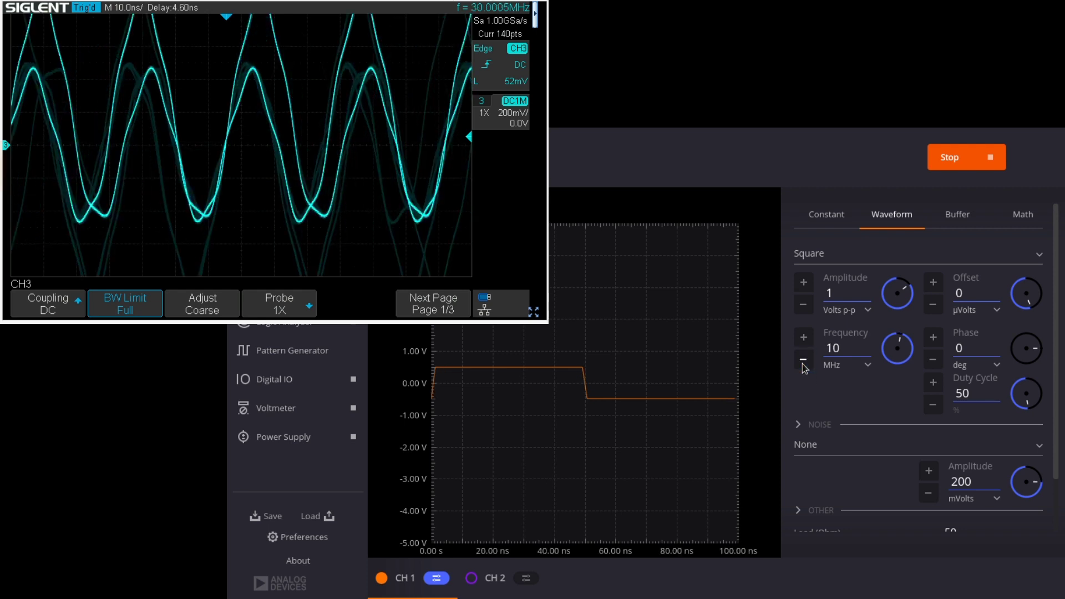
click(802, 361)
click(803, 361)
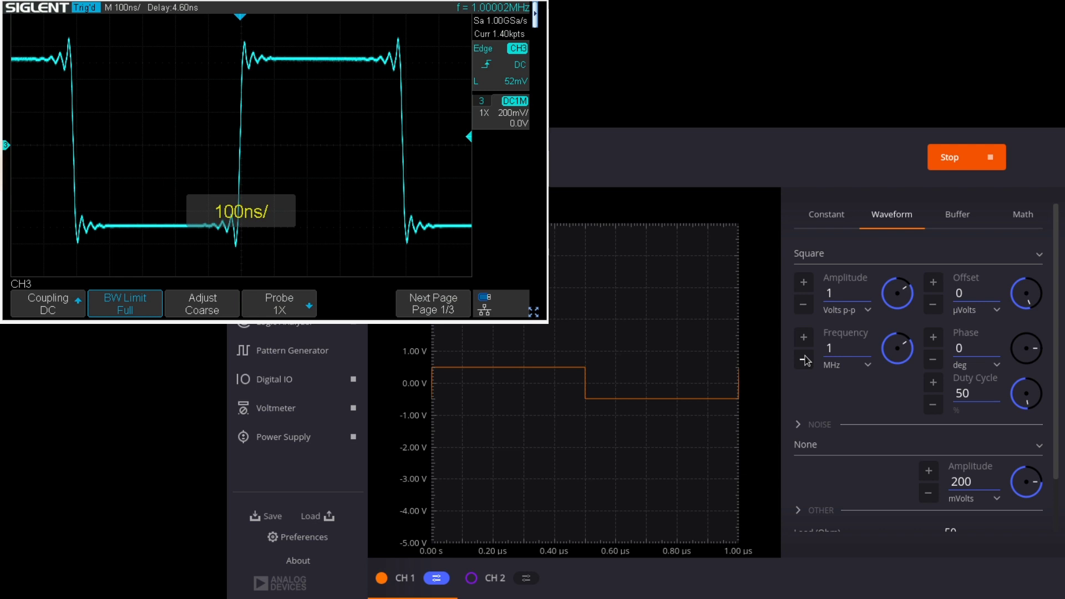
Lower the square wave from 1 MHz through 500, 200, 100, 50, 10, 5, 2 kHz to 1 kHz
click(803, 359)
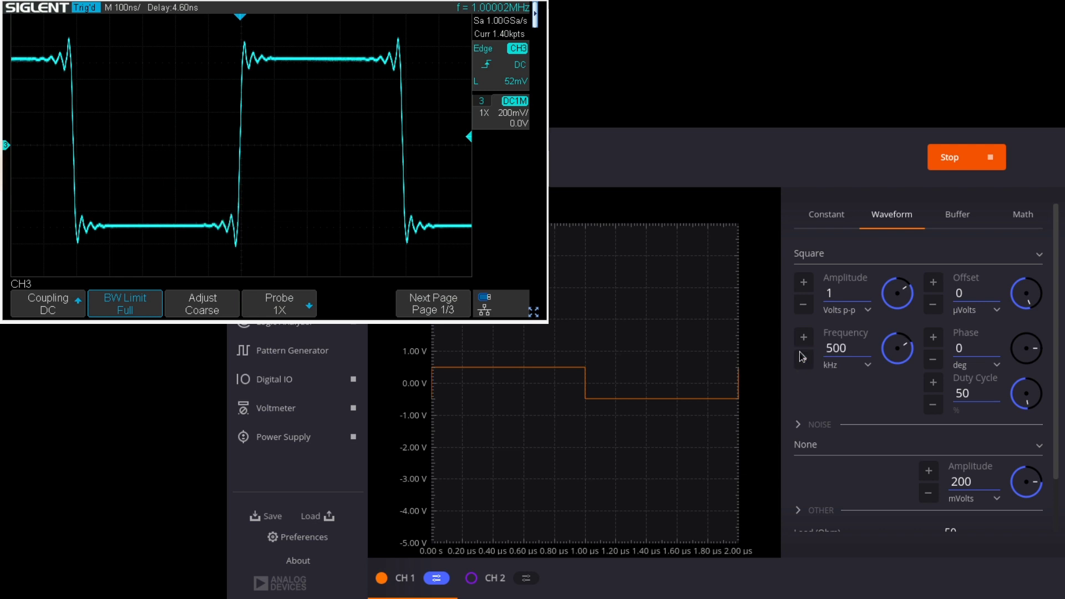
click(802, 358)
click(802, 358)
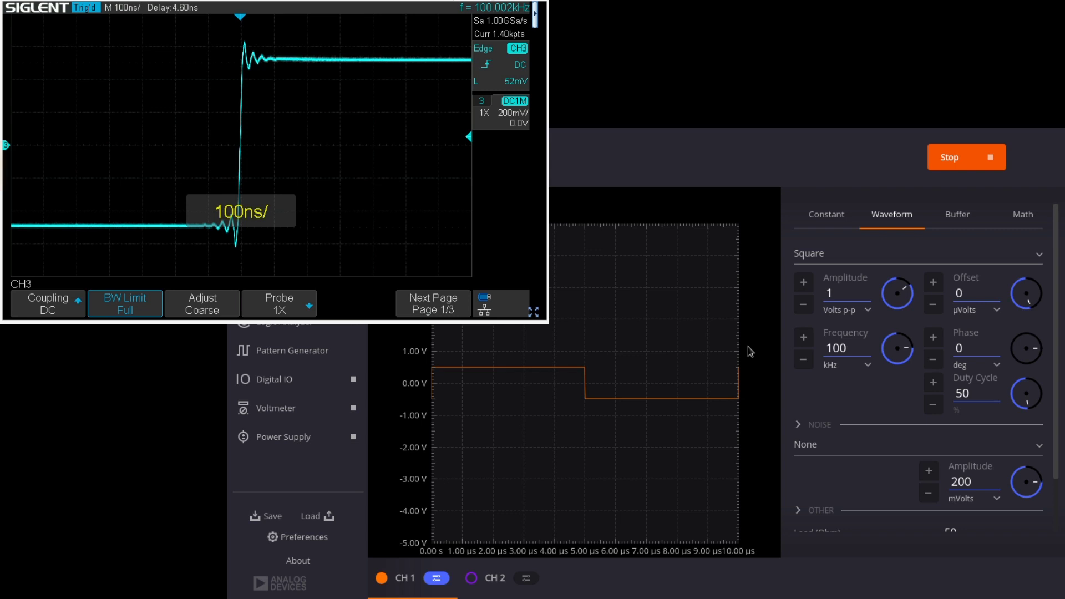
click(803, 360)
click(803, 359)
click(803, 359)
click(803, 360)
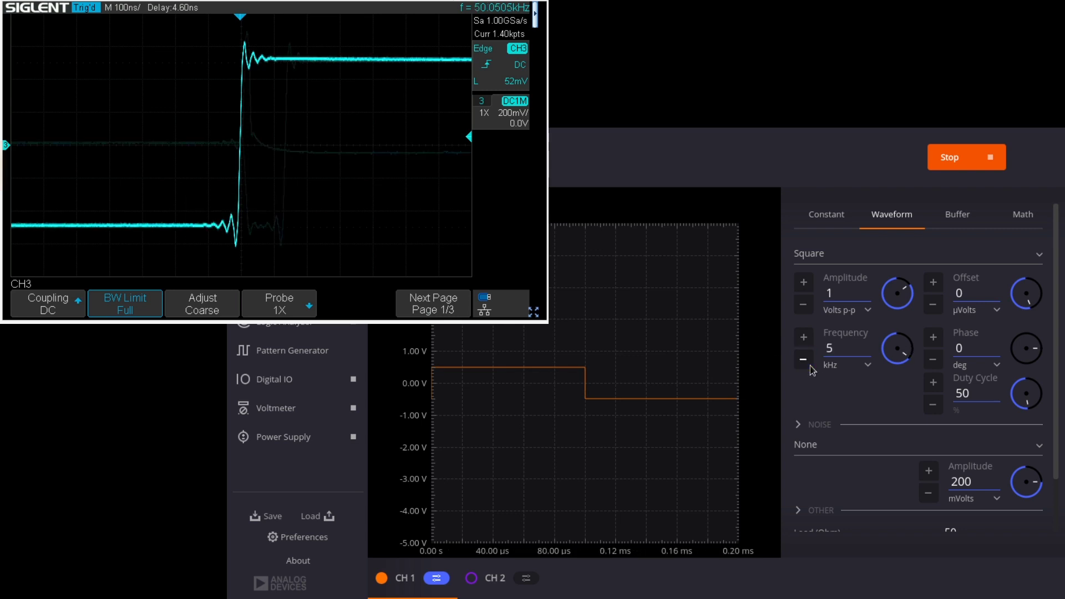
click(803, 360)
click(808, 361)
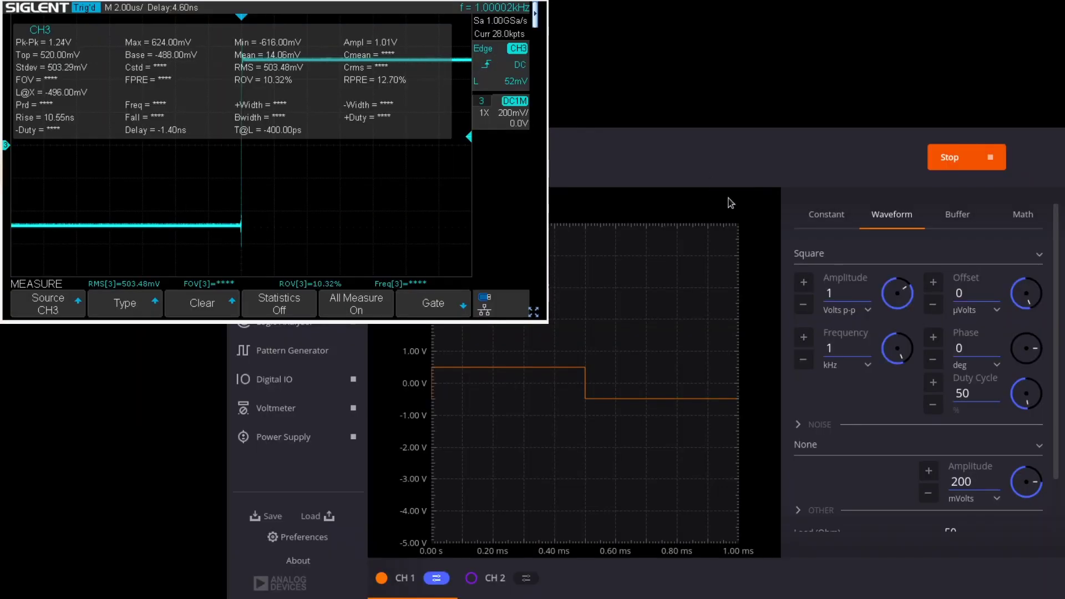
Raise the square wave's frequency from 1 kHz to 5 kHz
click(804, 337)
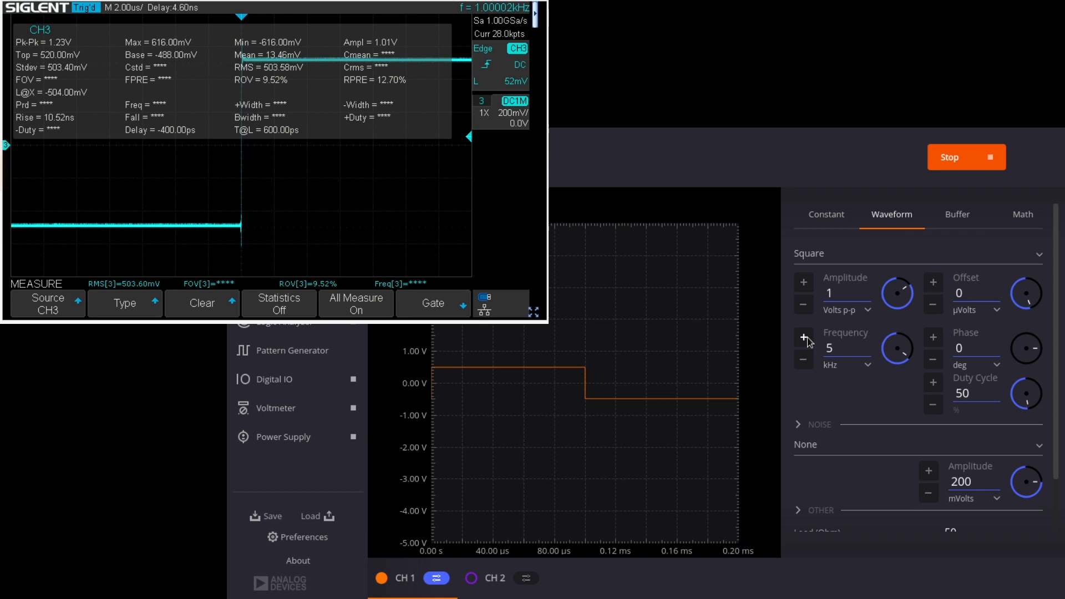
Step the square wave through 10, 20 and 50 to 100 kHz, then switch to Rising Ramp Sawtooth
click(804, 338)
click(804, 337)
click(804, 337)
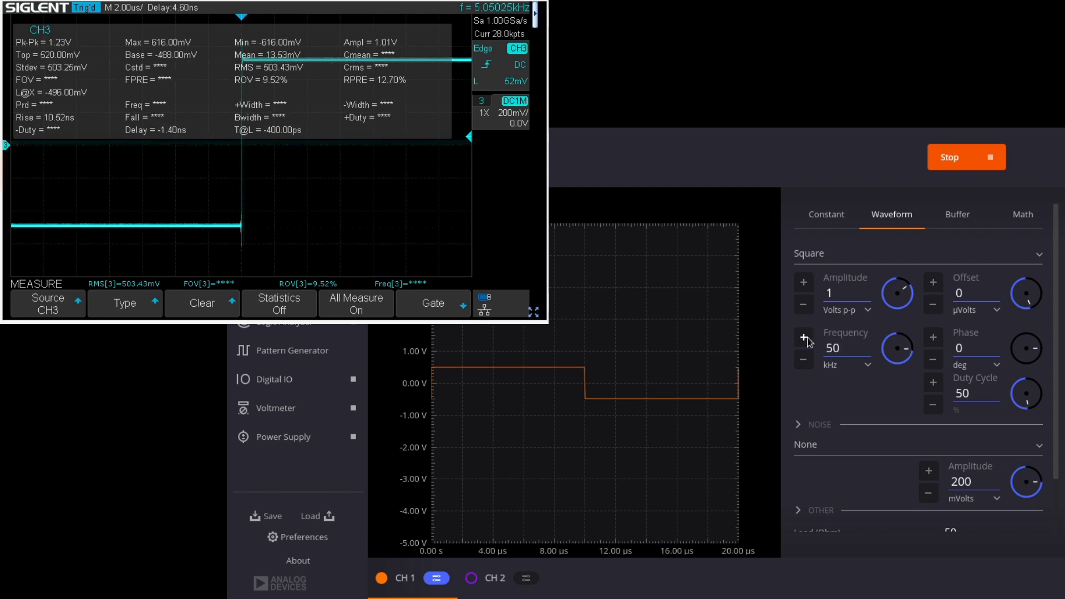
click(803, 337)
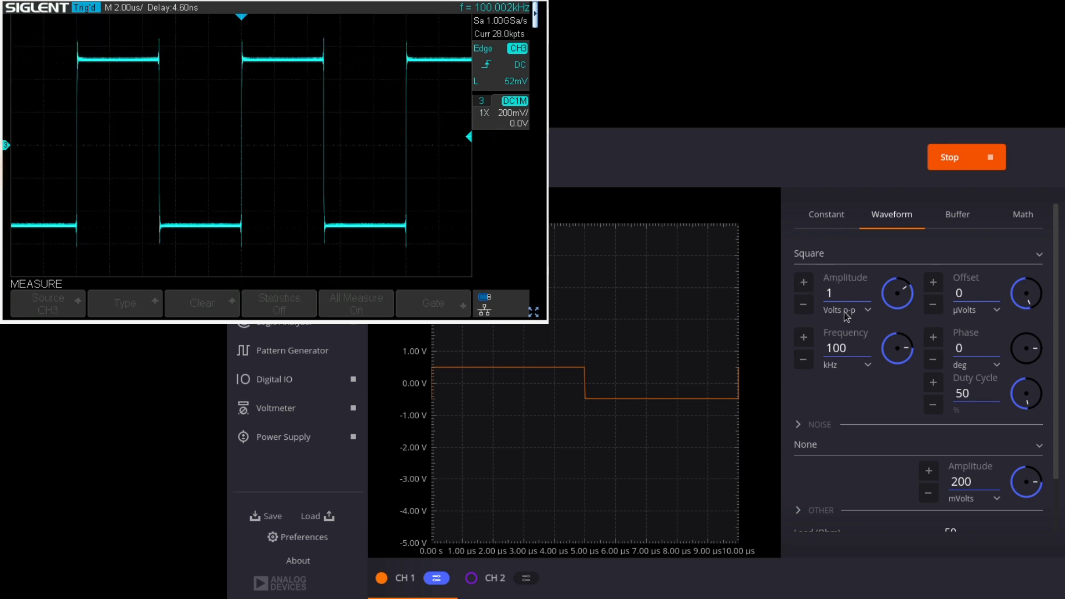
key(Down)
key(Down)
key(Down)
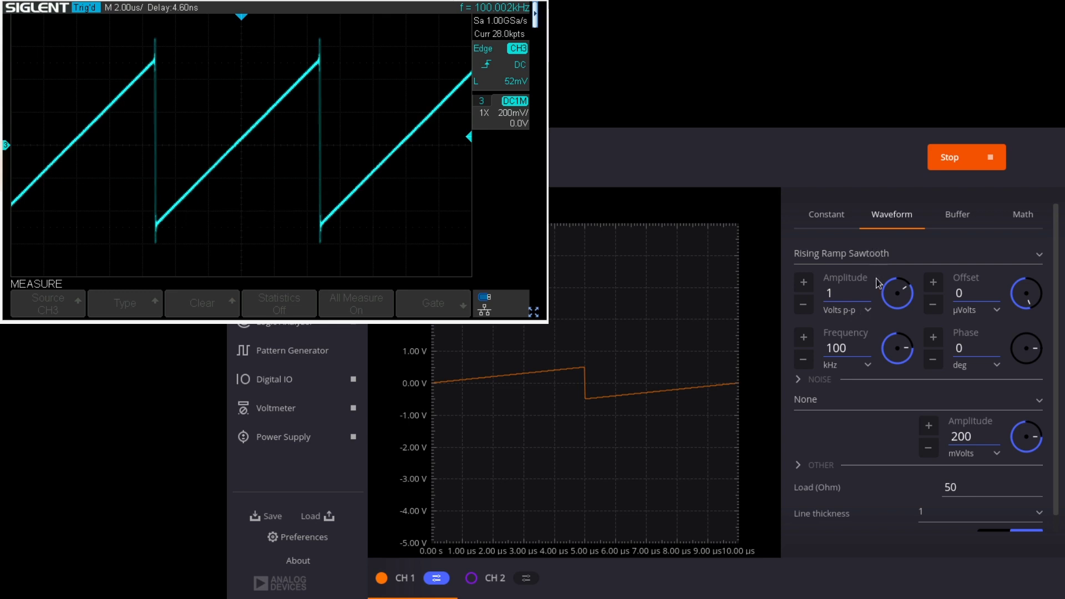
Try the Falling Ramp Sawtooth waveform at 100 kHz, then switch to Stair Step
click(876, 254)
click(876, 271)
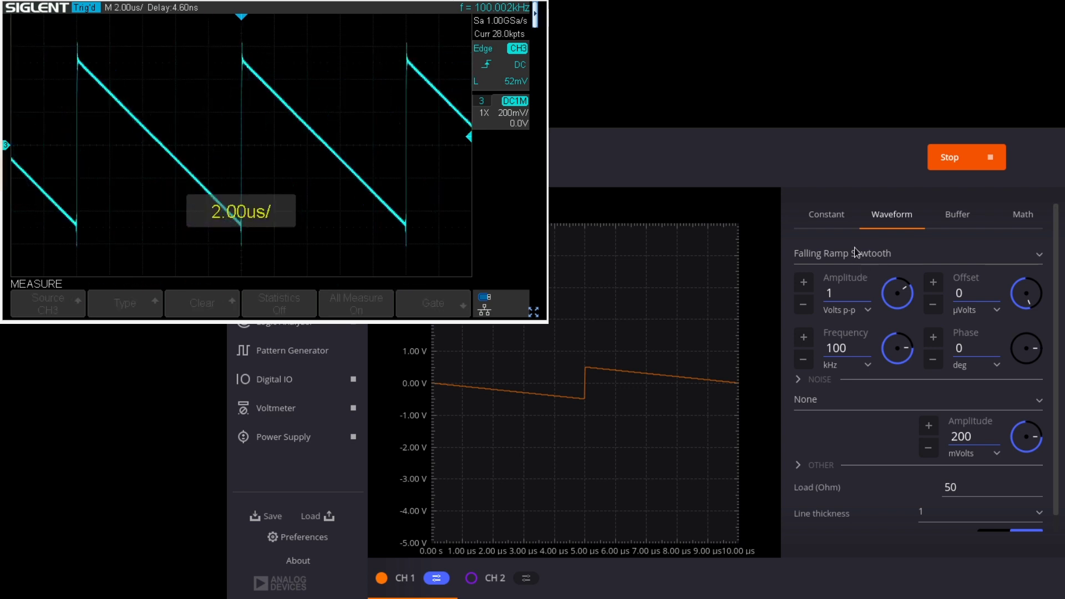
key(Down)
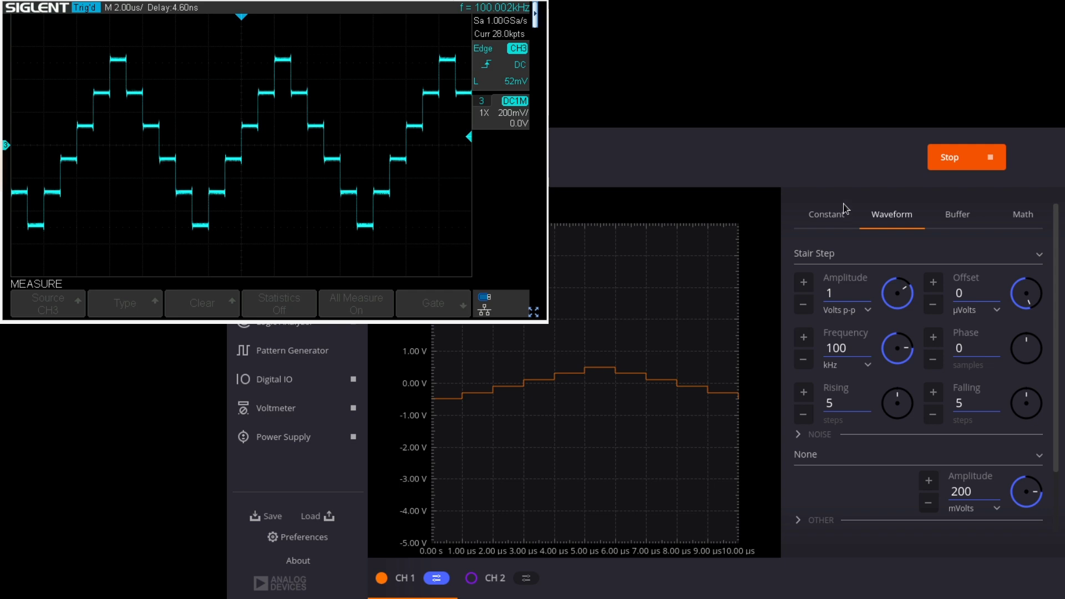
Switch to a Trapezoidal wave and shorten its rise time through 50 and 20 to 10 ns
key(Up)
key(Up)
key(Up)
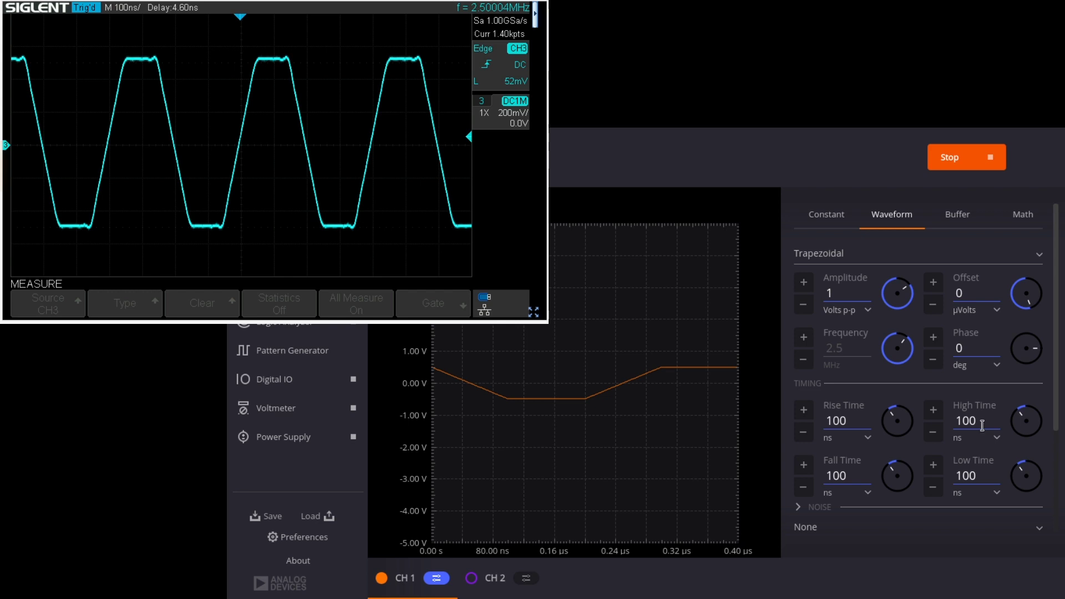
click(803, 432)
click(803, 433)
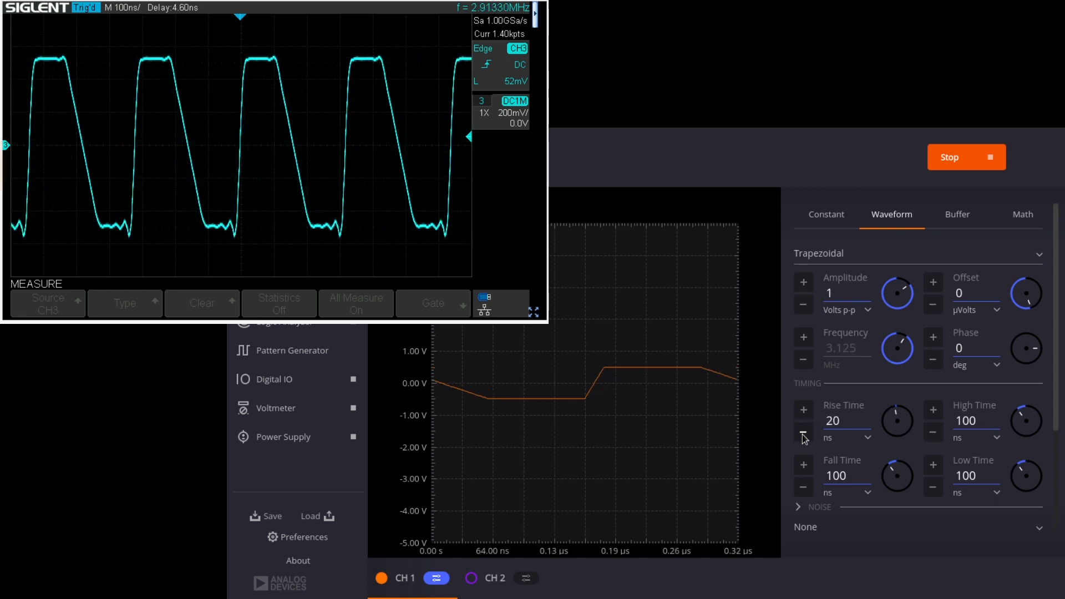
click(802, 432)
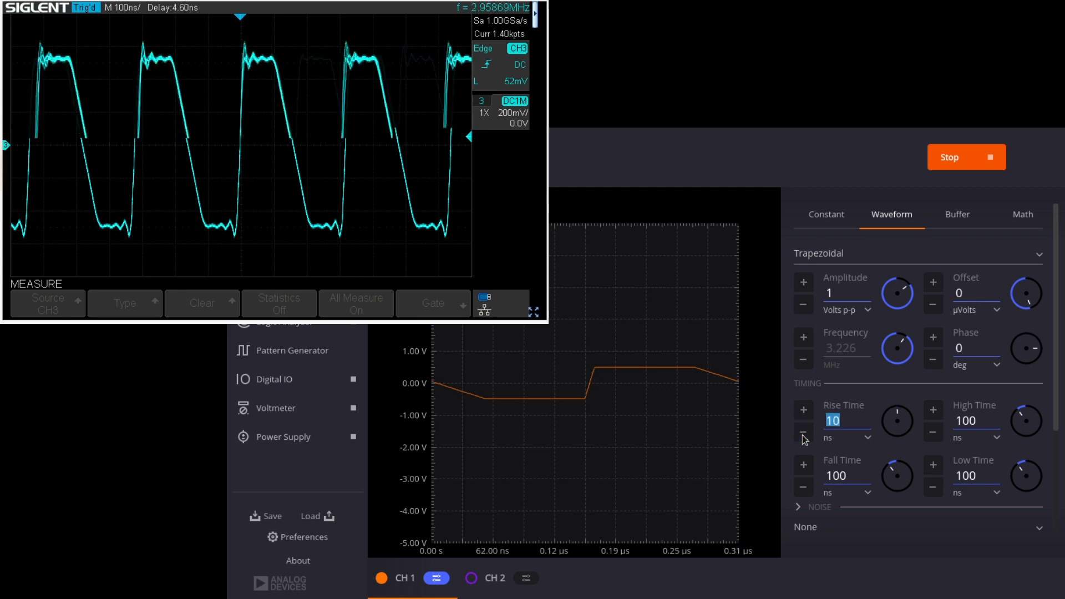
Test rise times of 20 and 50 ns and fall times of 200 and 500 ns, ending at 10 ns rise, 100 ns fall
click(803, 411)
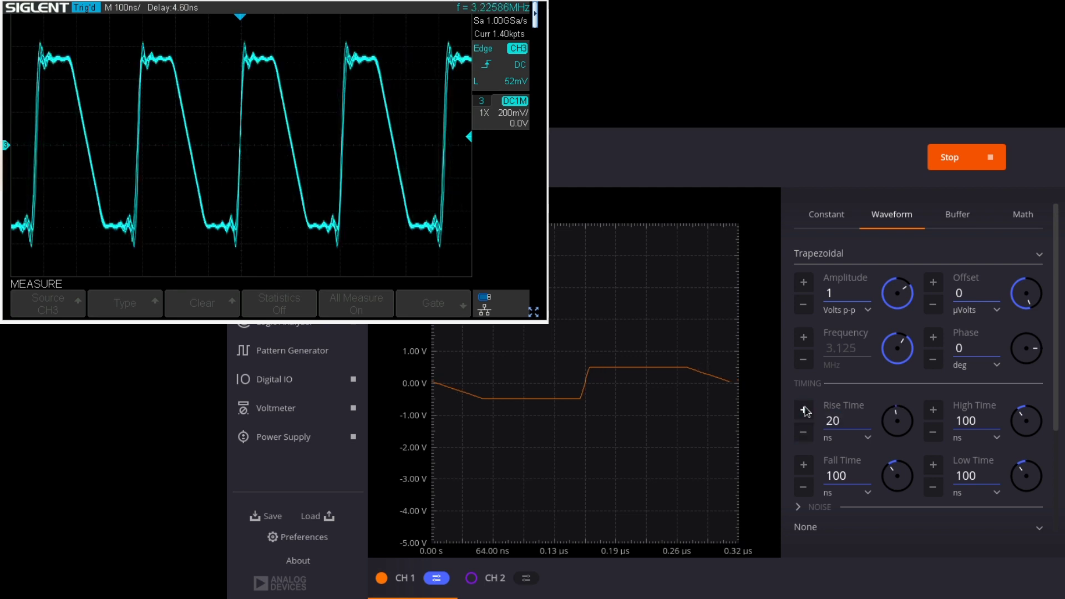
click(804, 410)
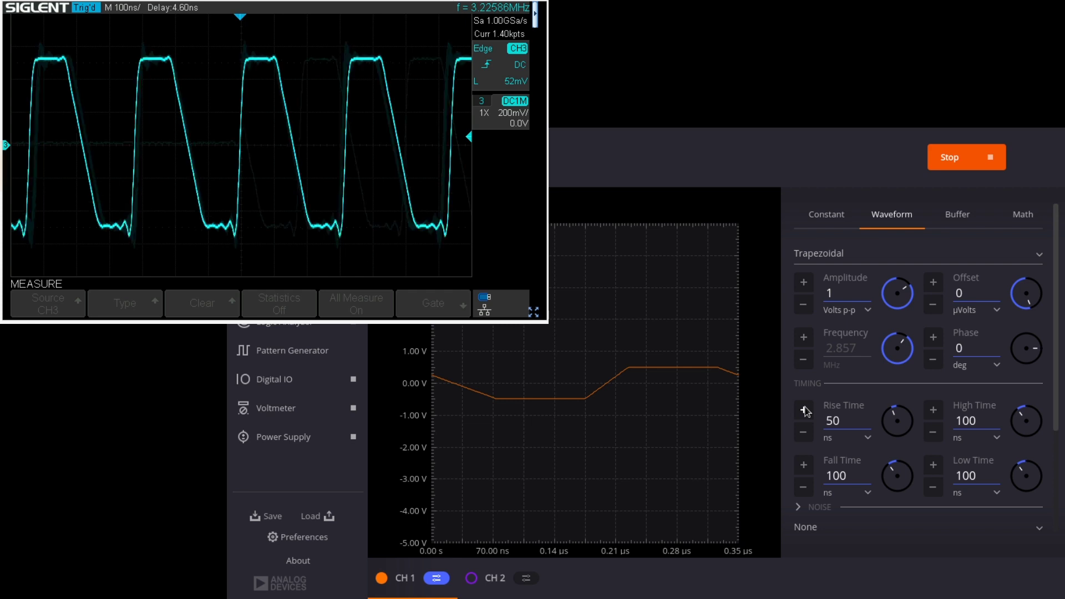
click(805, 466)
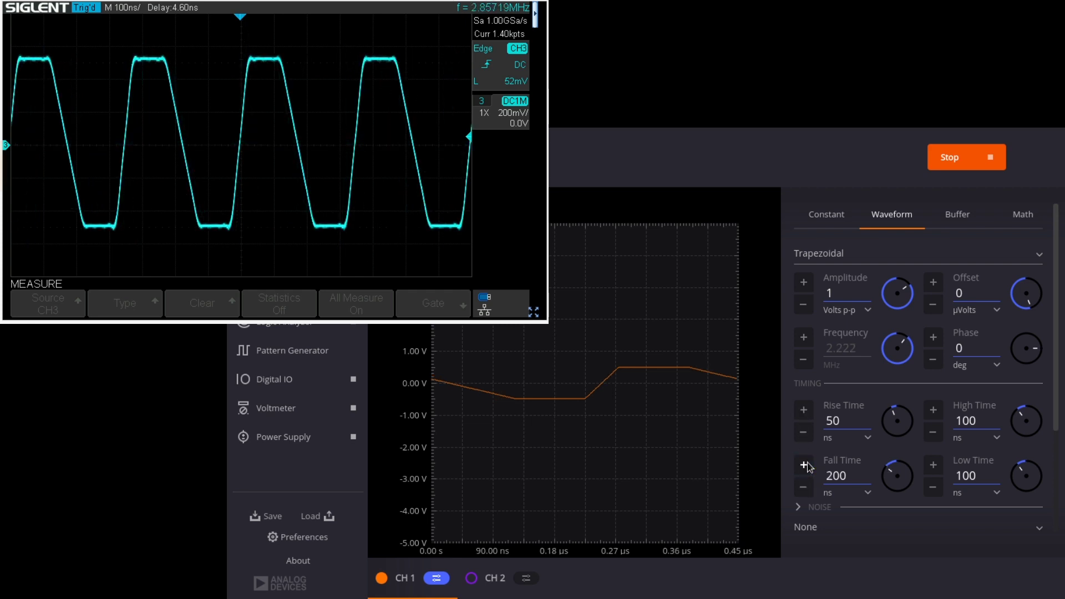
click(804, 466)
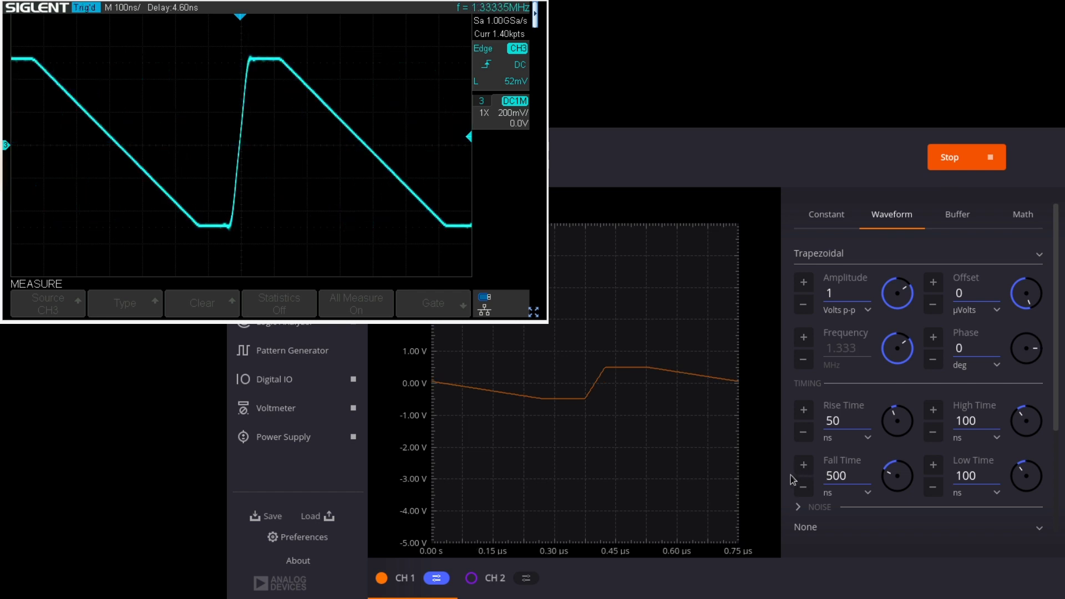
click(803, 488)
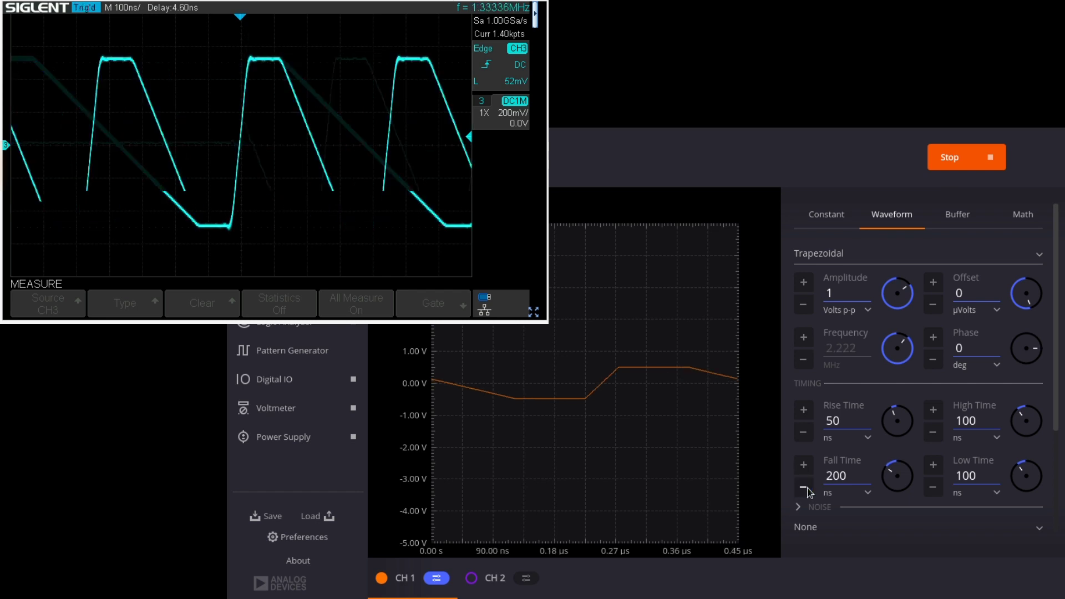
click(803, 488)
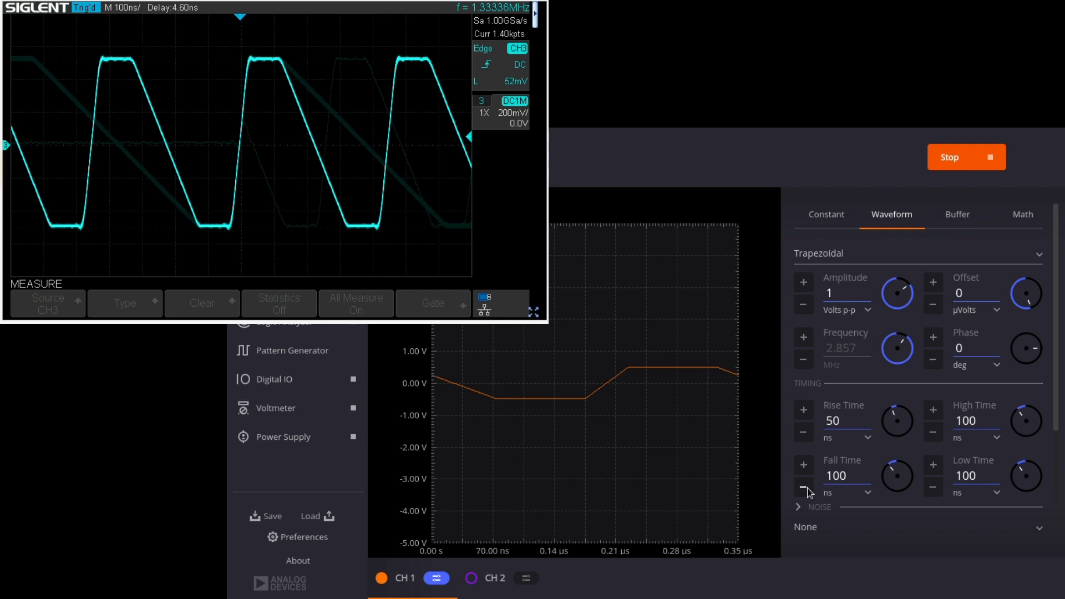
click(804, 432)
click(803, 432)
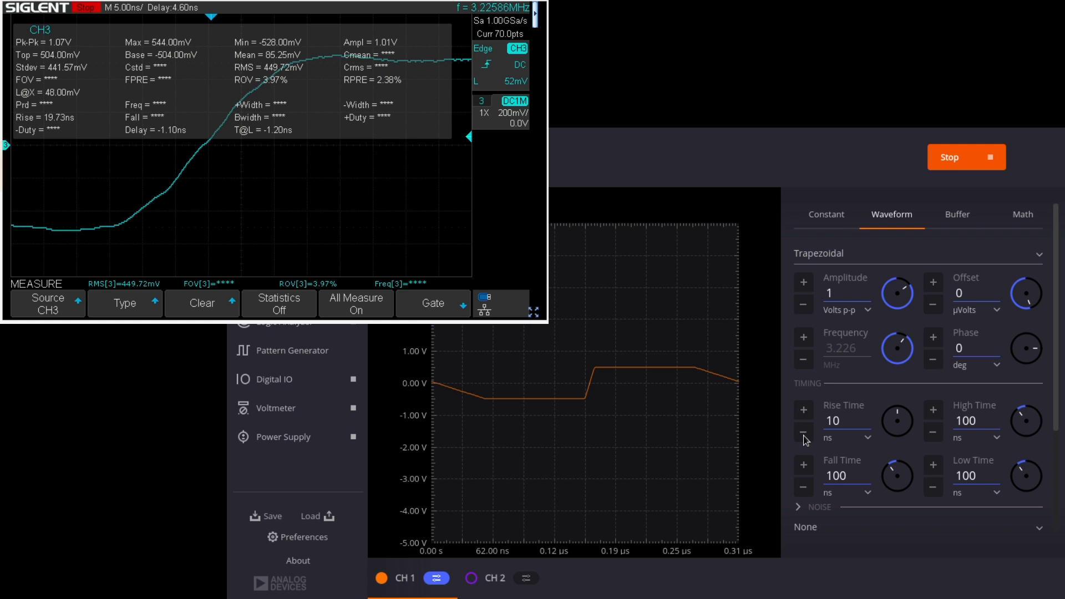
Lengthen the trapezoid's rise time through 20, 50 and 100 to 200 ns
click(804, 410)
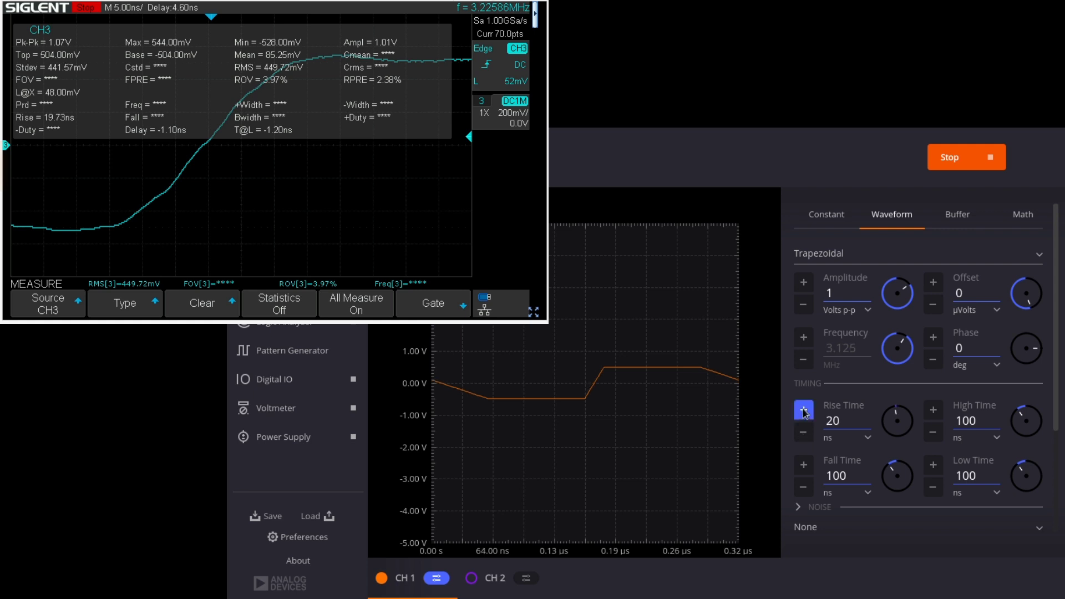
click(803, 411)
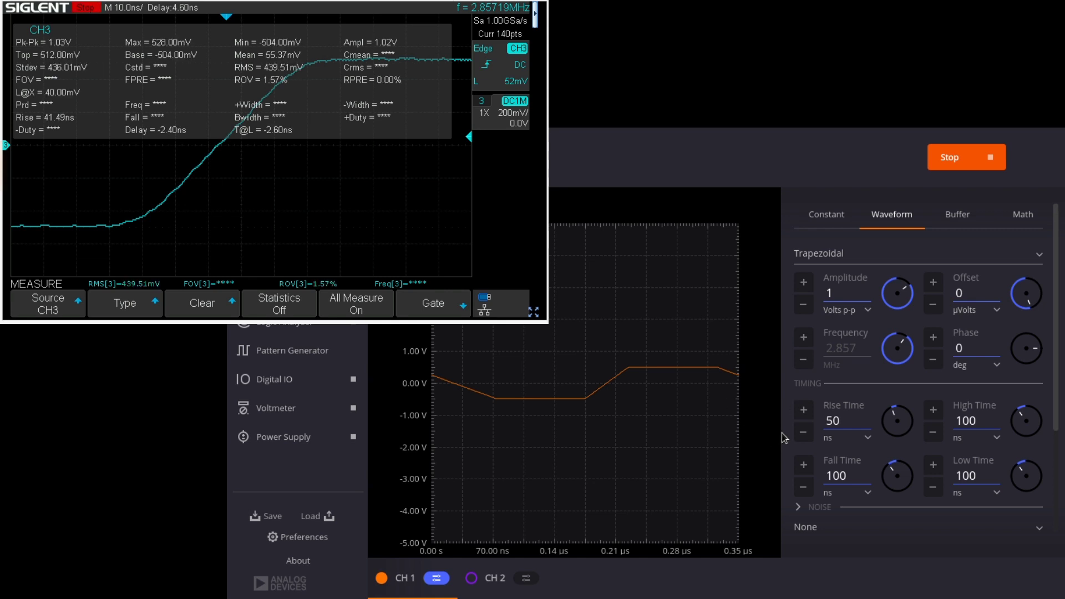
click(803, 410)
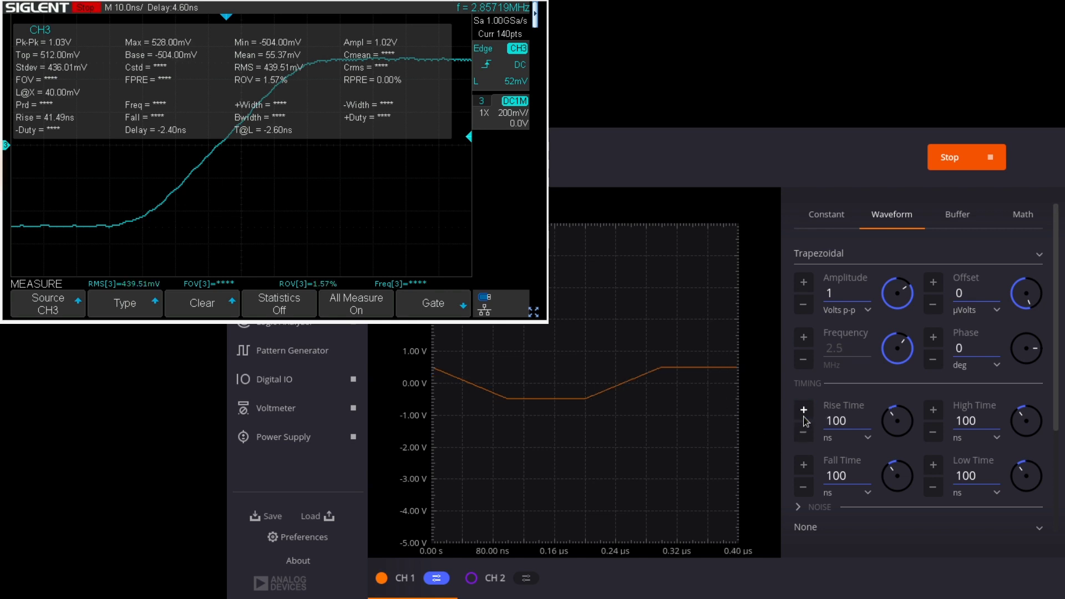
click(803, 410)
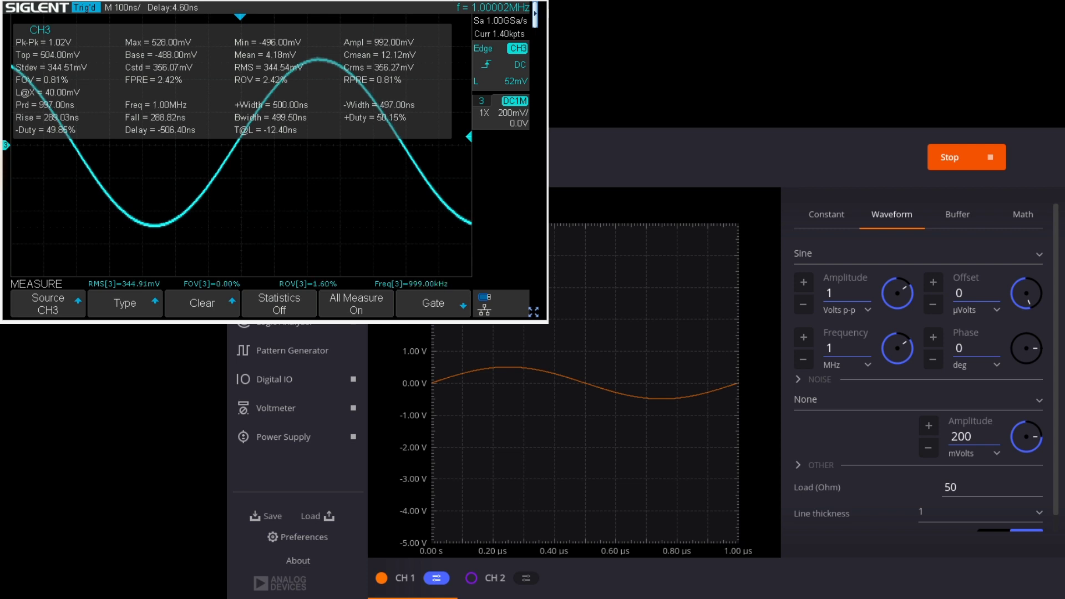
Raise the sine frequency from 1 MHz to 2 MHz, then to 5 MHz
click(805, 341)
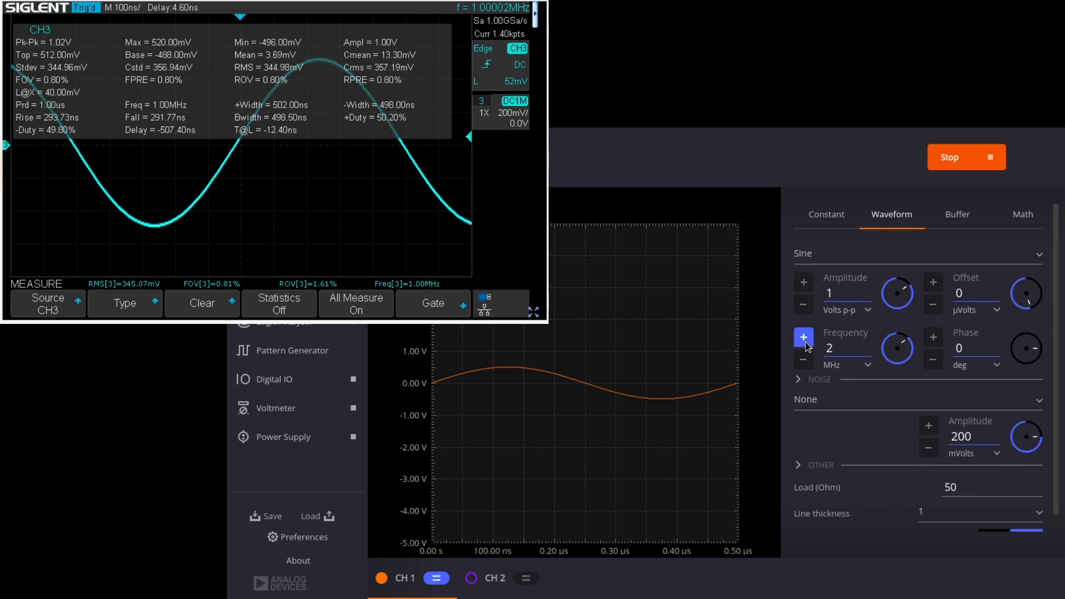
click(805, 341)
Raise the sine frequency from 5 MHz through 10 and 20 MHz to 30 MHz
click(805, 341)
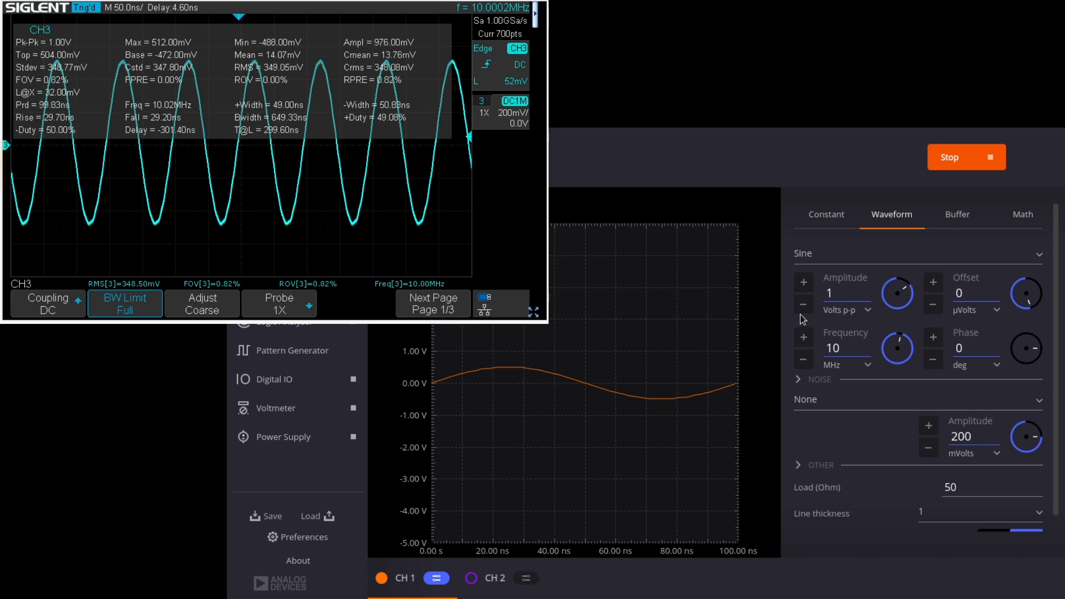
click(804, 338)
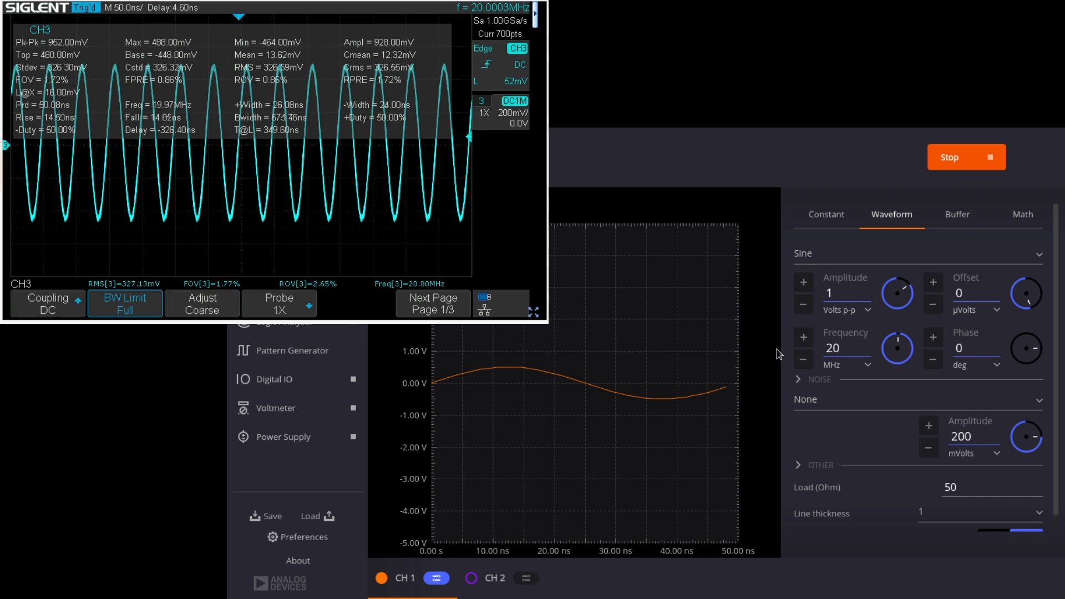
click(805, 337)
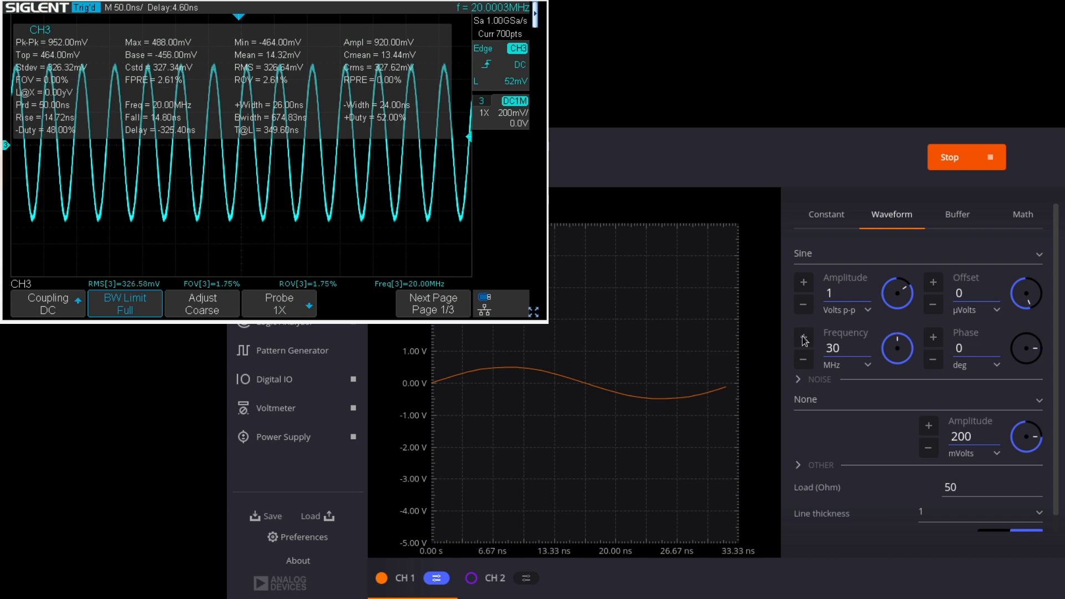